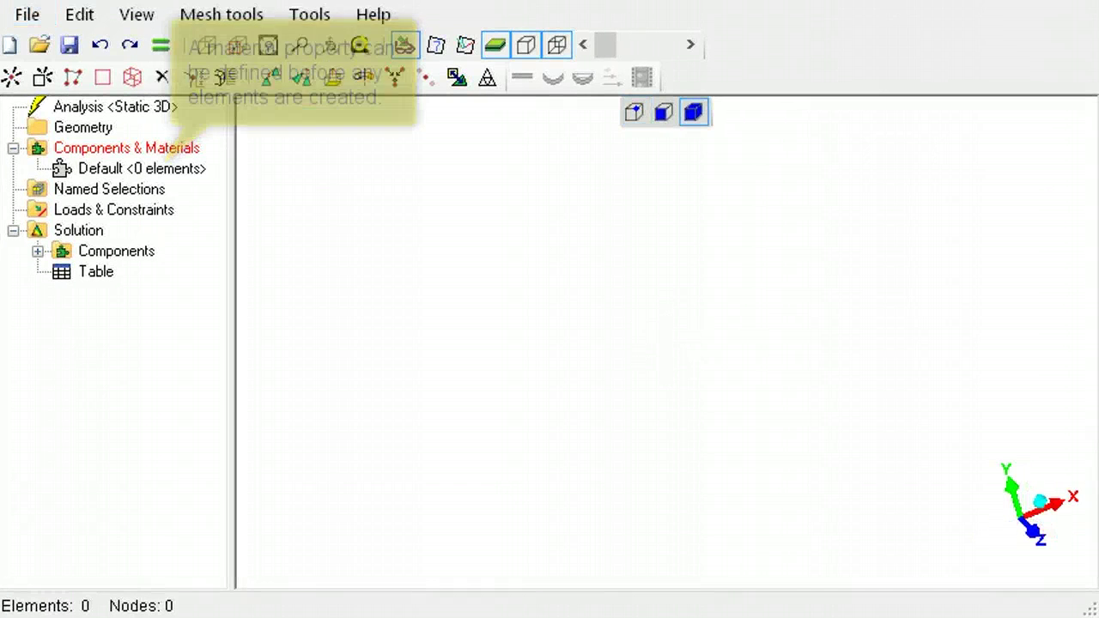
# Assign the Default component a new isotropic material with Young's modulus 120E09
pyautogui.click(176, 170)
pyautogui.rightClick(177, 170)
pyautogui.click(255, 334)
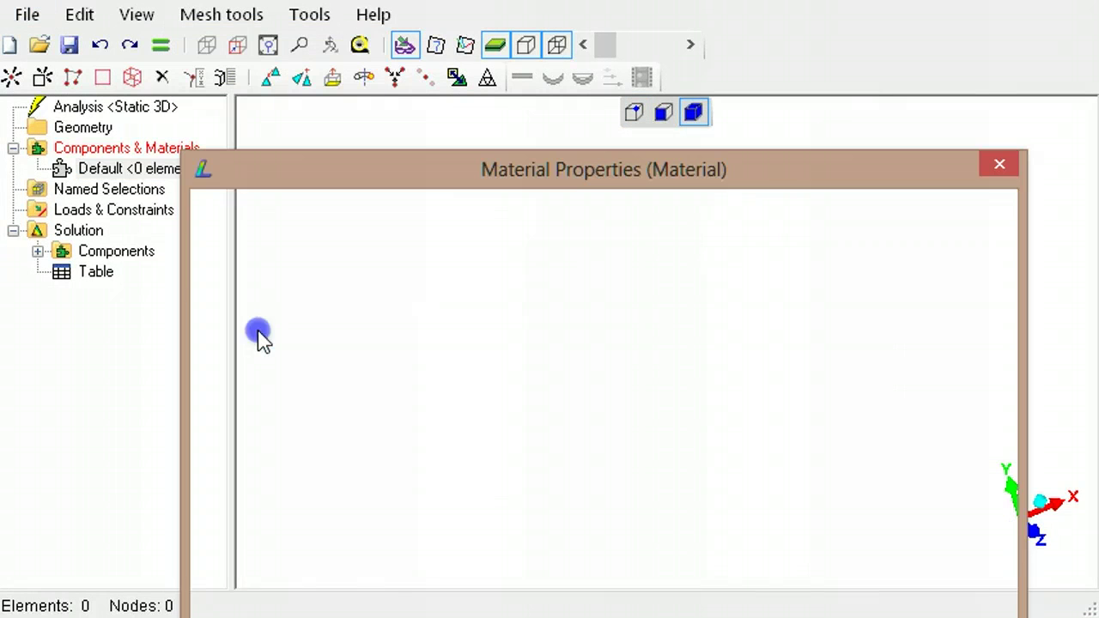
pyautogui.click(344, 223)
pyautogui.click(273, 292)
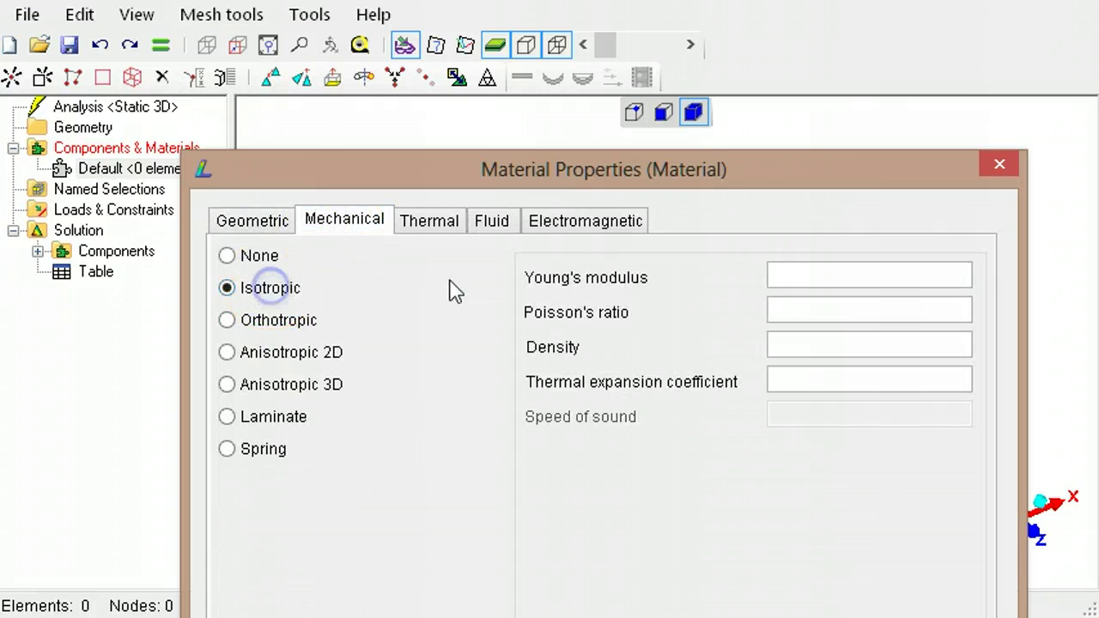
pyautogui.click(822, 275)
pyautogui.write('120E09')
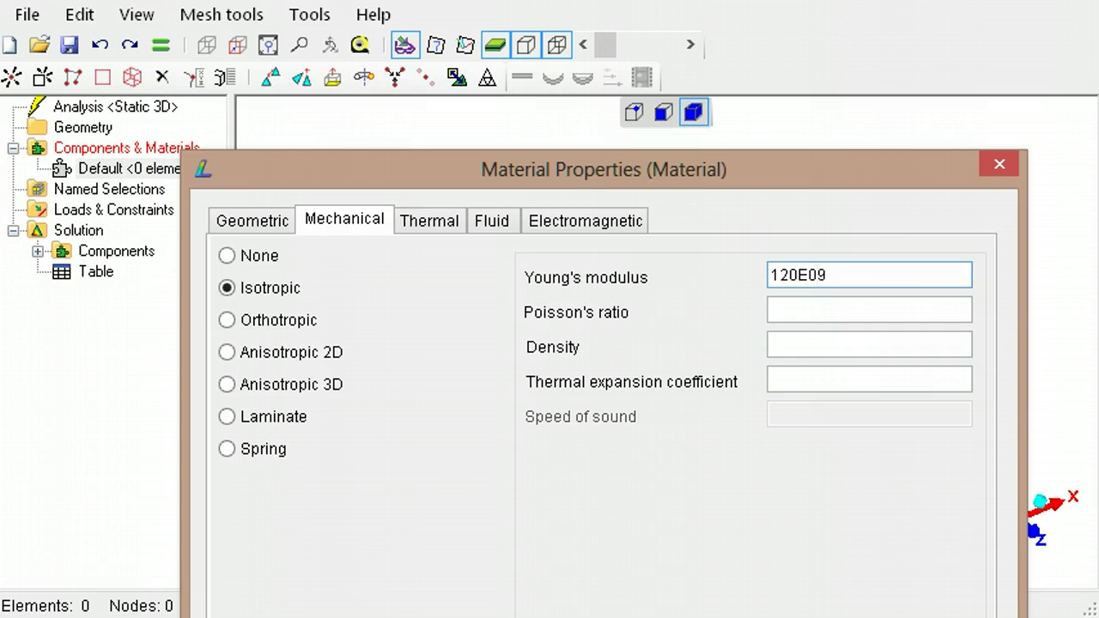
pyautogui.press('Return')
pyautogui.press('alt')
pyautogui.press('alt')
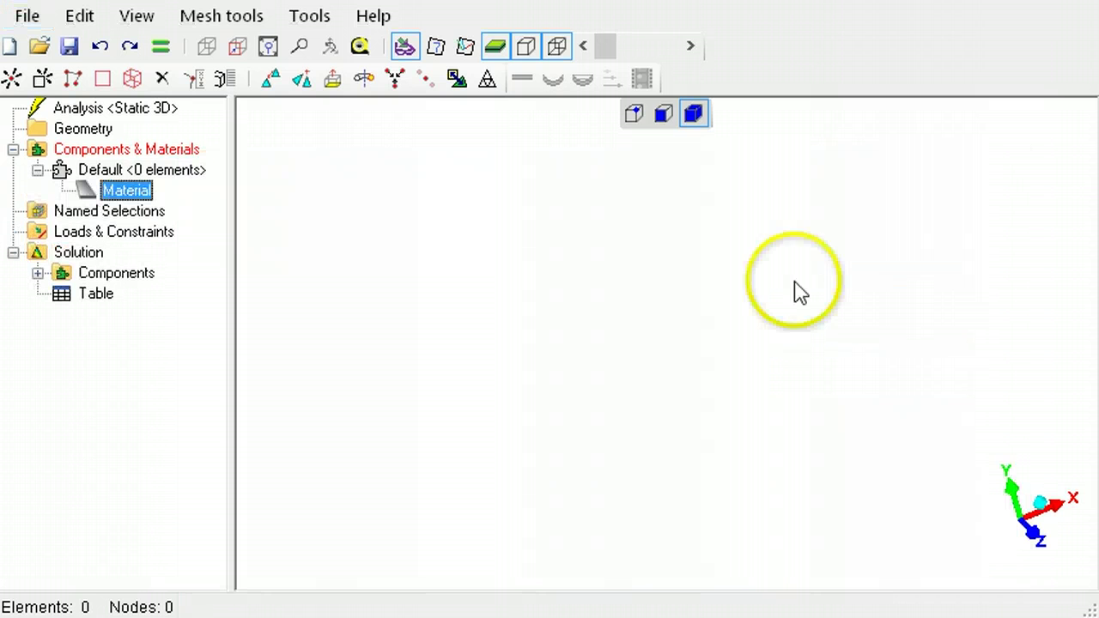
# Rename the new Material entry to Copper
pyautogui.click(125, 199)
pyautogui.rightClick(122, 199)
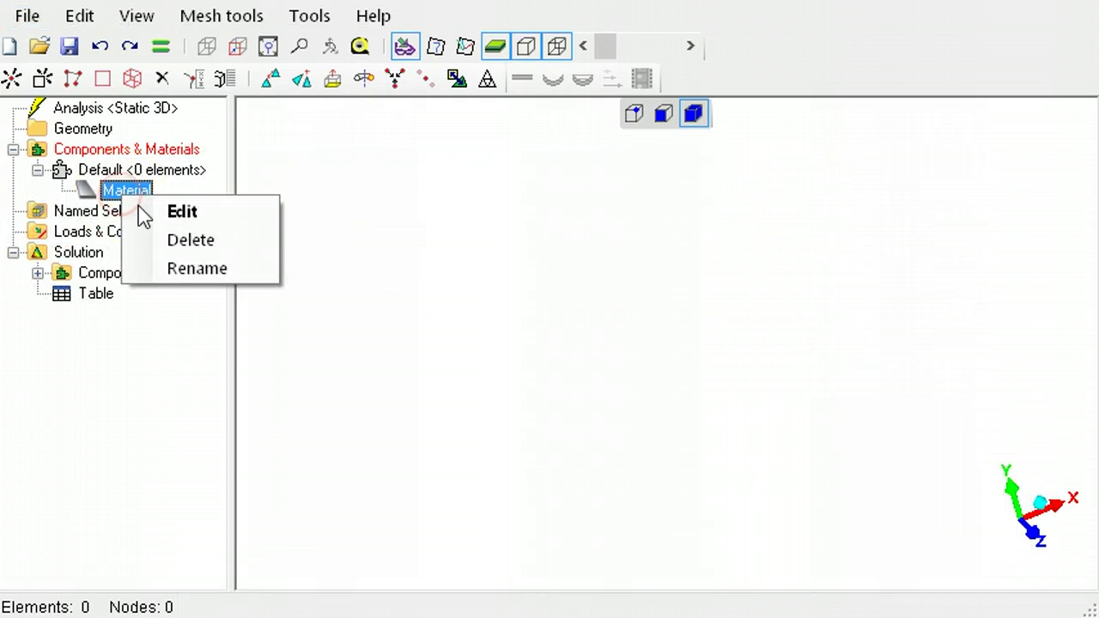
pyautogui.click(215, 278)
pyautogui.write('Copper')
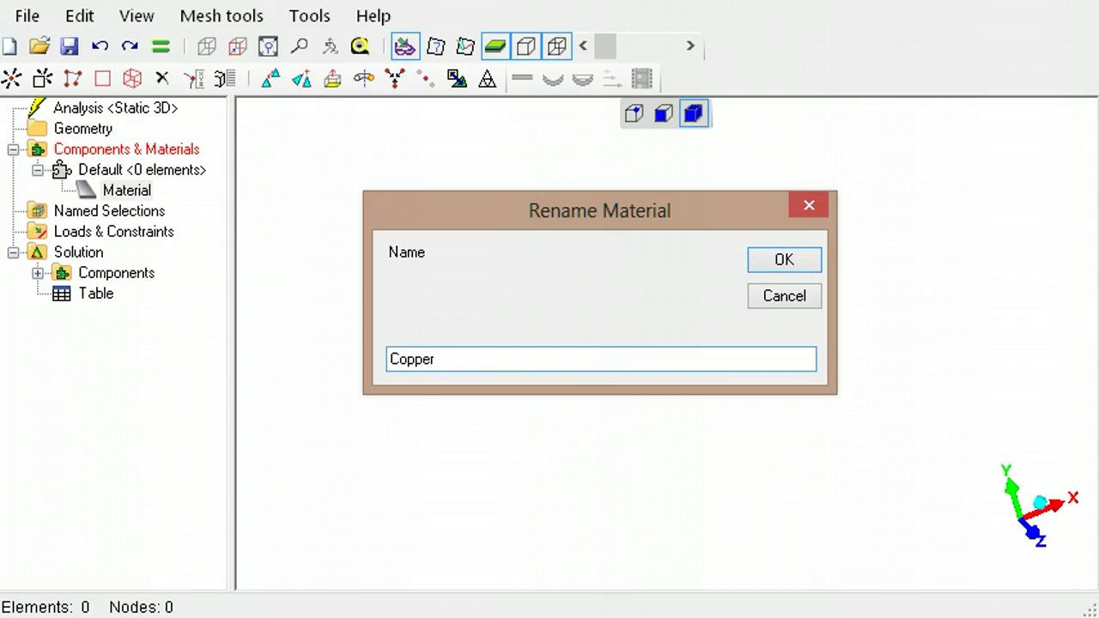
pyautogui.press('Return')
pyautogui.press('alt')
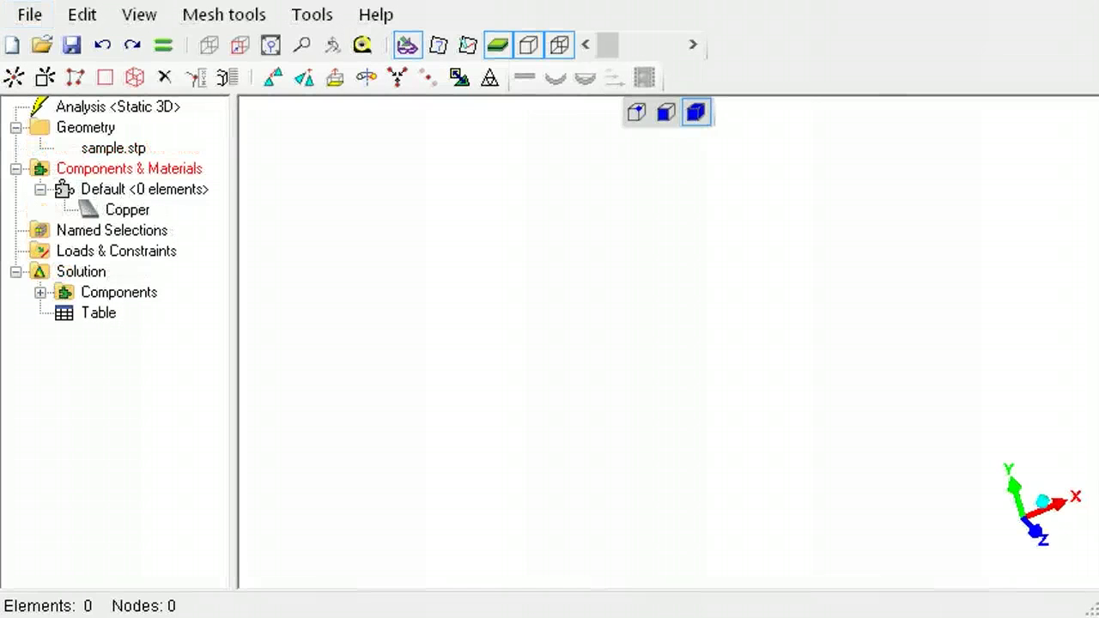
# Mesh sample.stp and give Meshed_Geometry a new isotropic material with Young's modulus 200E09
pyautogui.rightClick(117, 148)
pyautogui.click(210, 222)
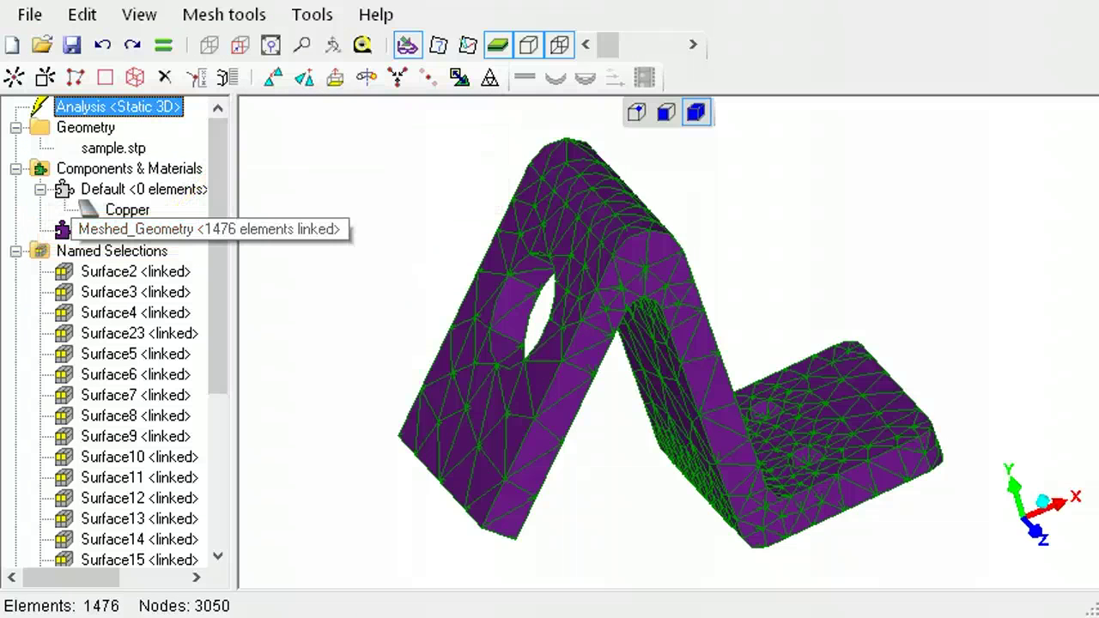
pyautogui.rightClick(176, 230)
pyautogui.click(300, 423)
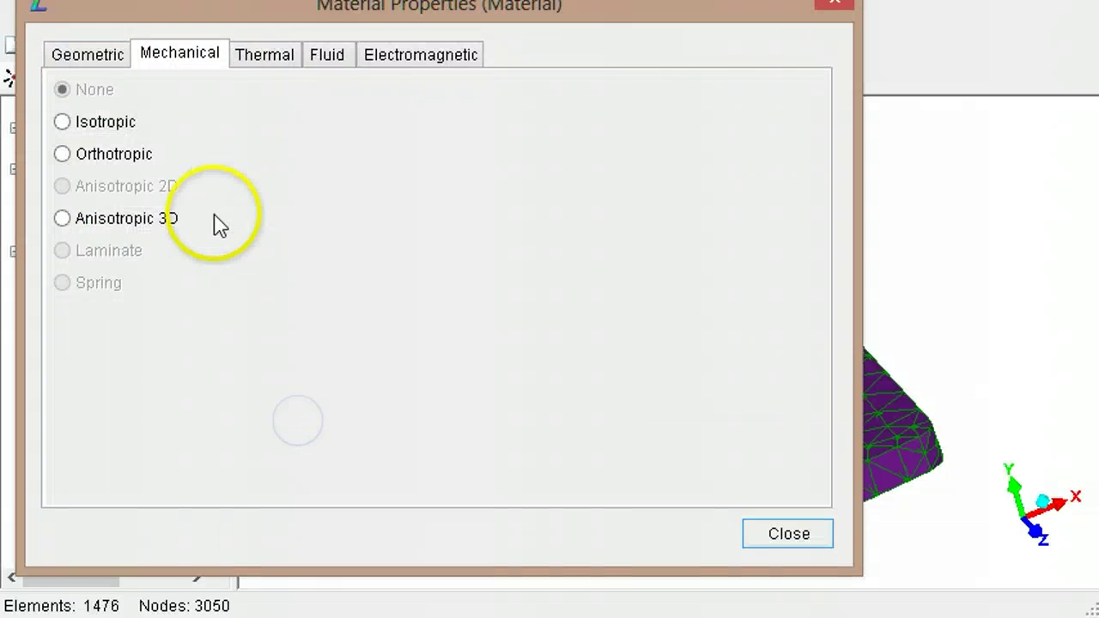
pyautogui.click(127, 136)
pyautogui.click(630, 106)
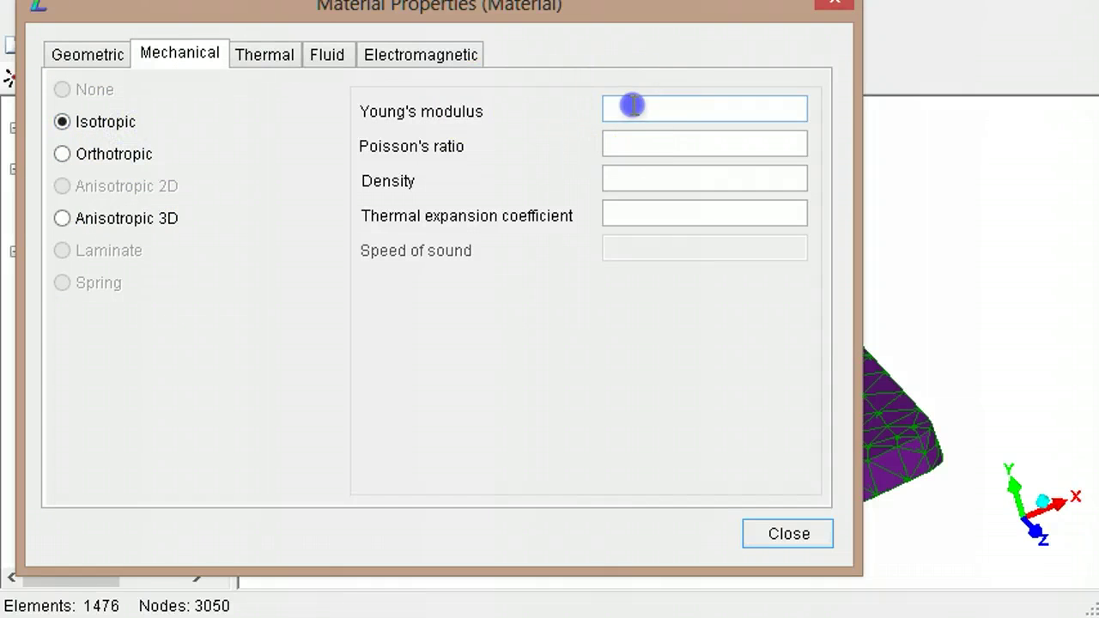
pyautogui.write('200E09')
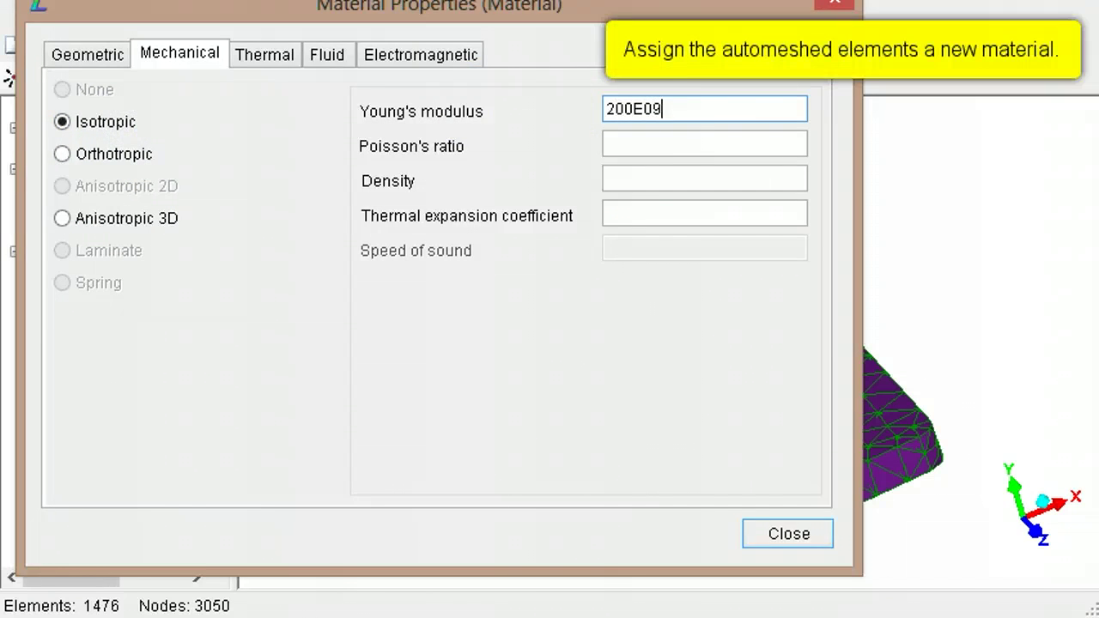
pyautogui.press('Return')
# Rename the new material to Steel
pyautogui.rightClick(141, 250)
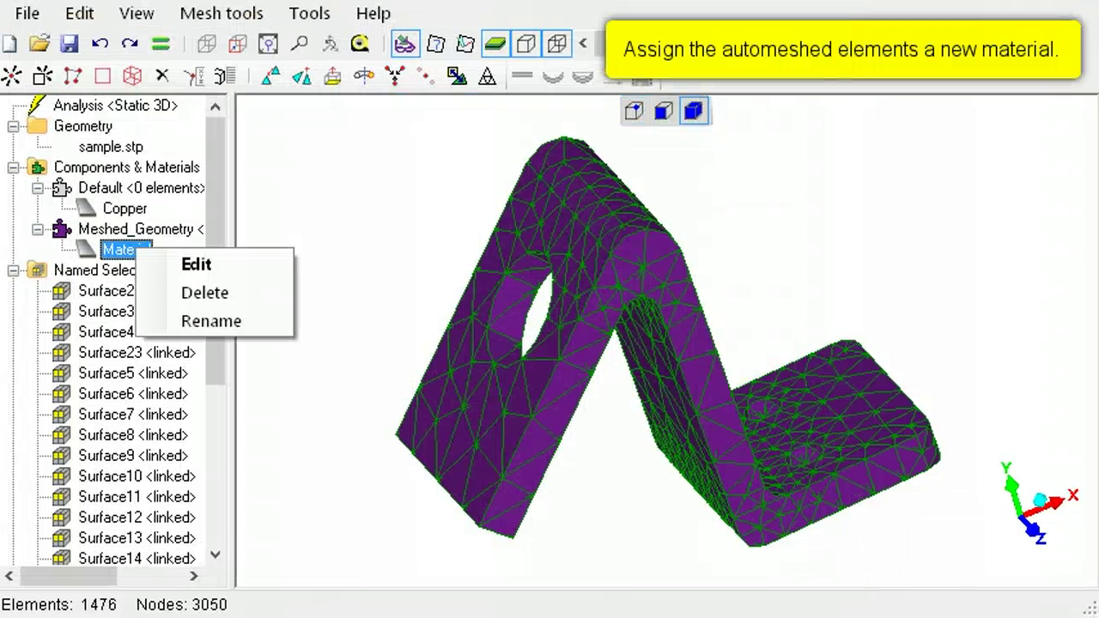
pyautogui.click(209, 318)
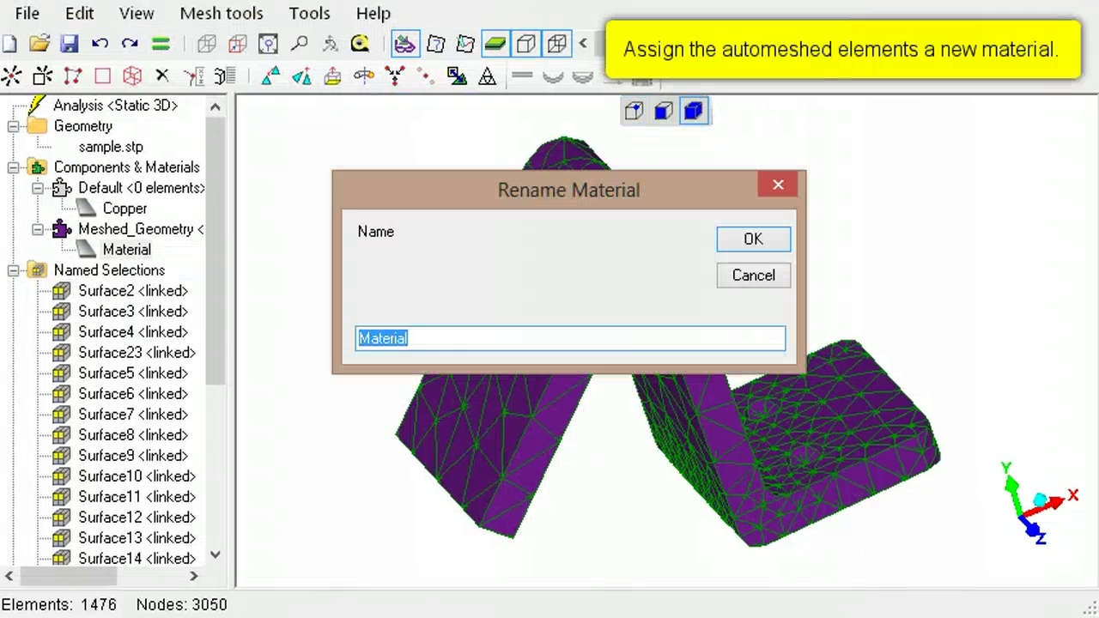
pyautogui.write('Steel')
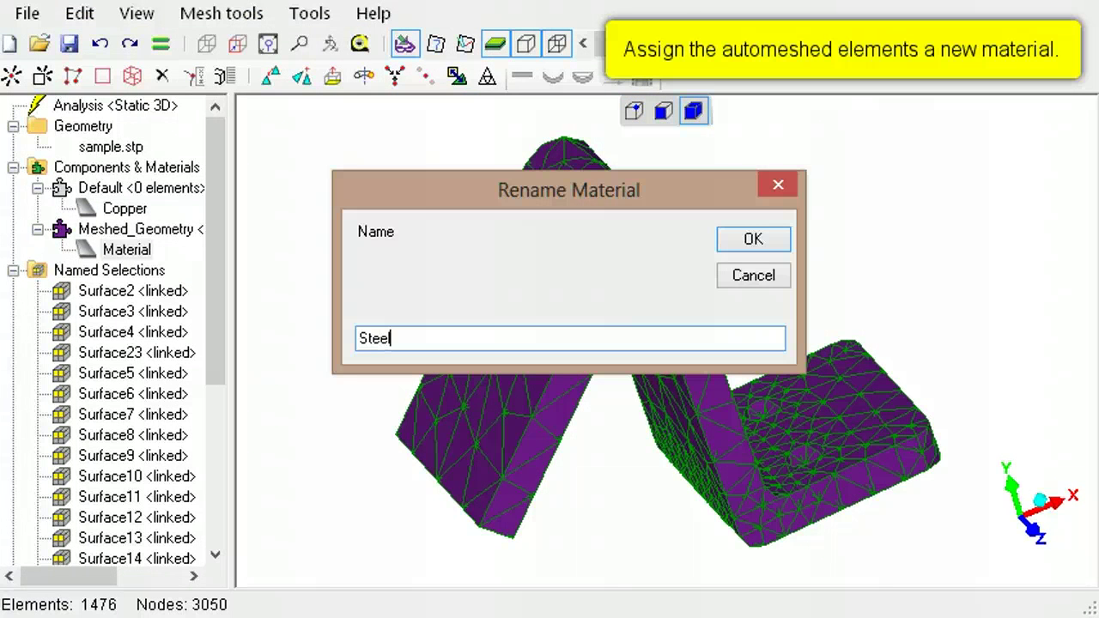
pyautogui.press('Return')
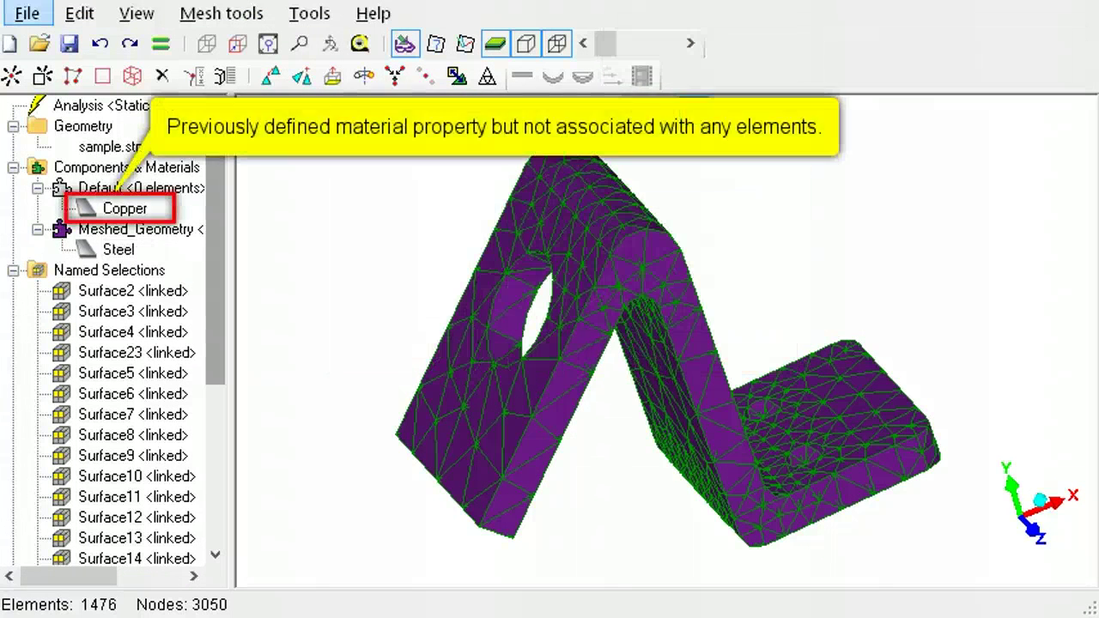
# Assign the existing Copper material to the Meshed_Geometry component
pyautogui.click(141, 229)
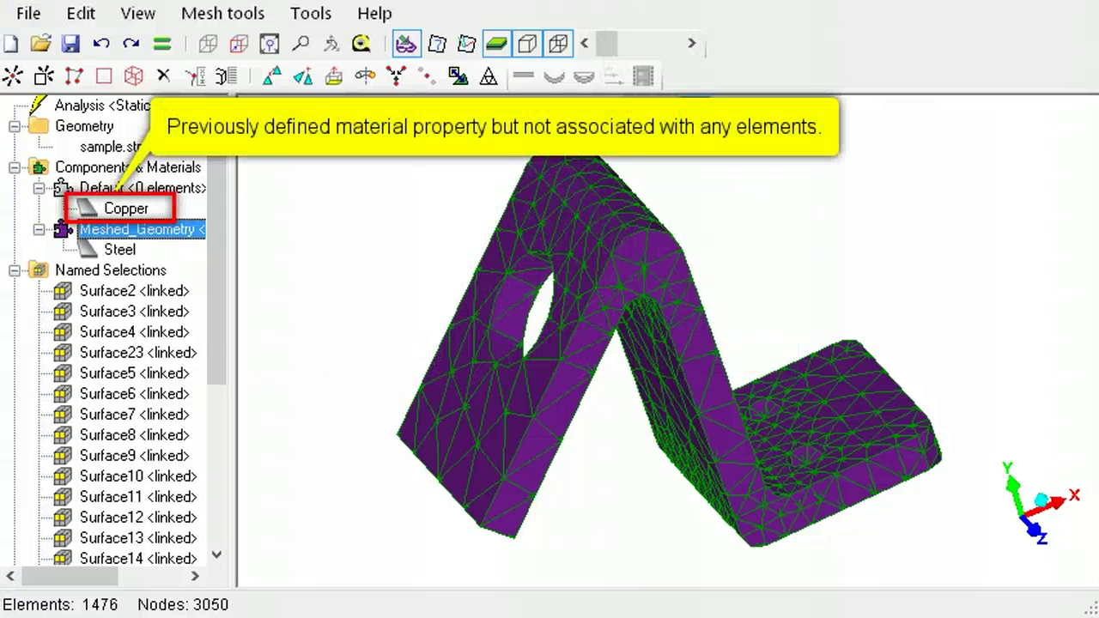
pyautogui.rightClick(159, 228)
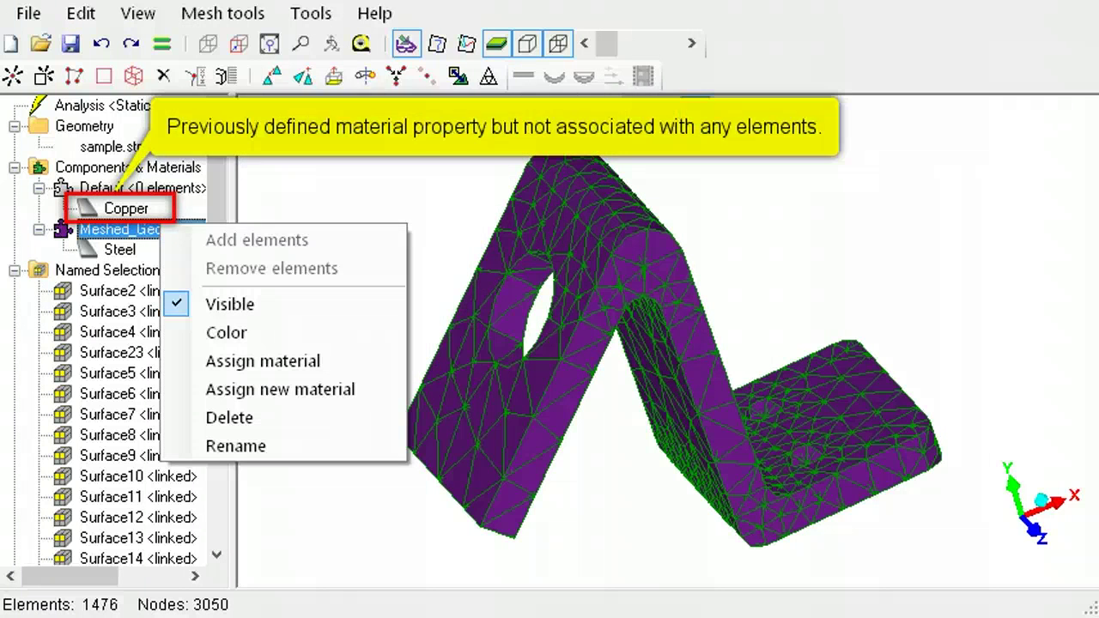
pyautogui.click(264, 359)
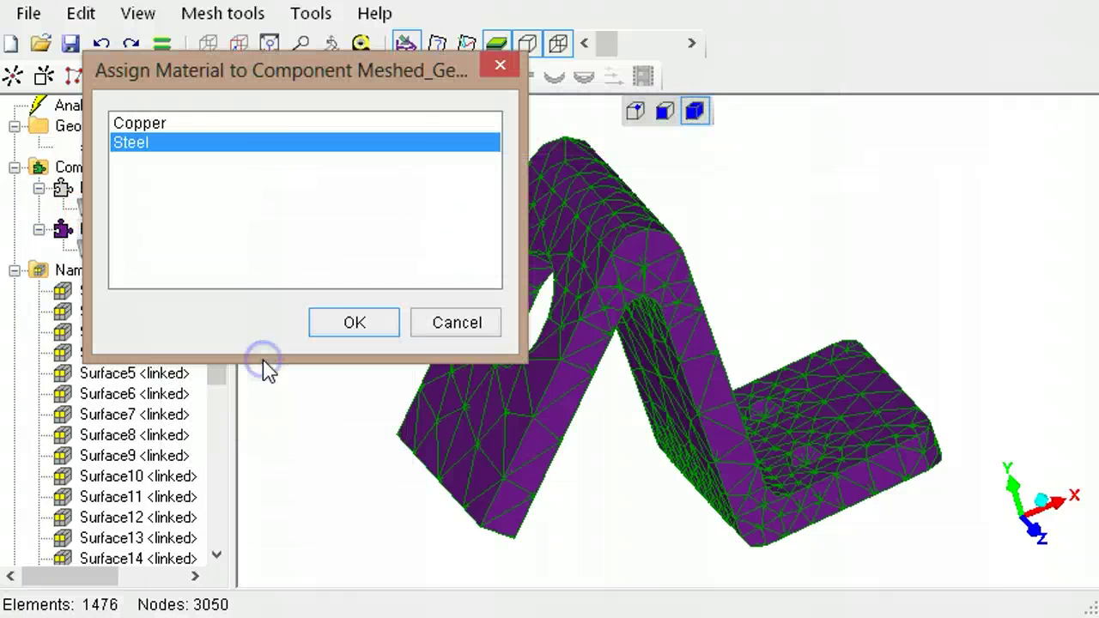
pyautogui.click(167, 123)
pyautogui.click(344, 334)
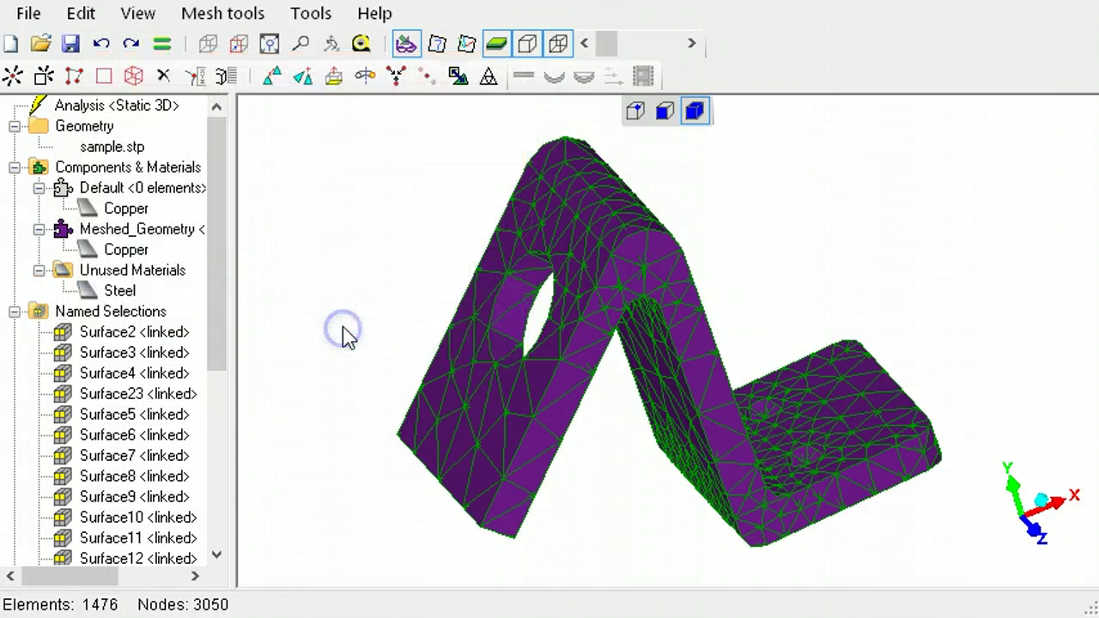
pyautogui.press('alt')
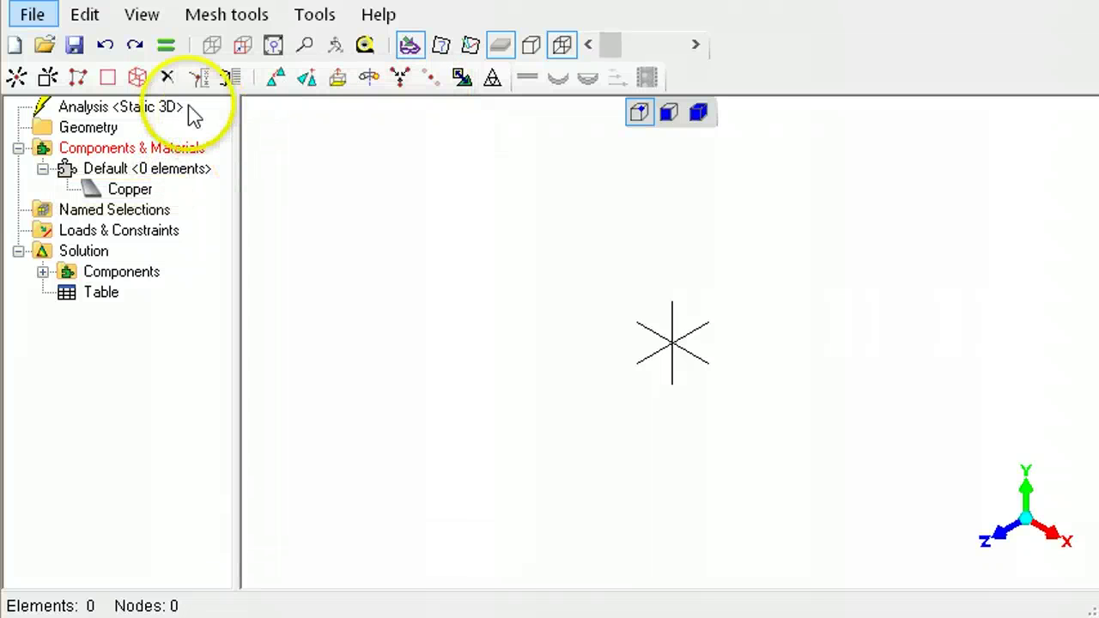
# Create a quick cube in Default and subdivide it three times to 512 elements
pyautogui.click(138, 78)
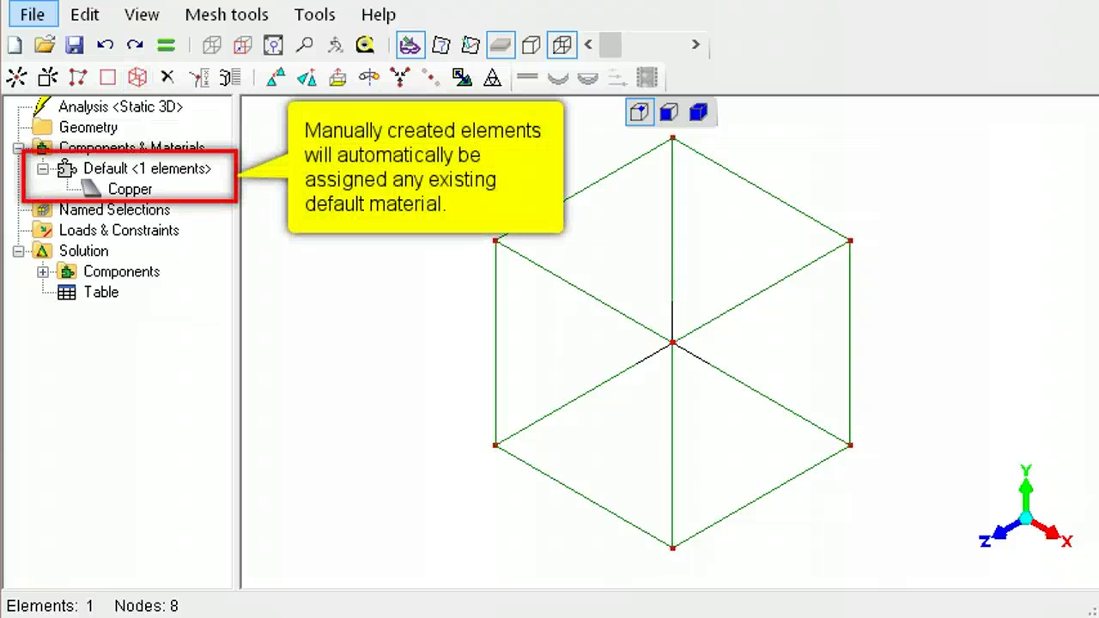
pyautogui.click(492, 78)
pyautogui.click(492, 77)
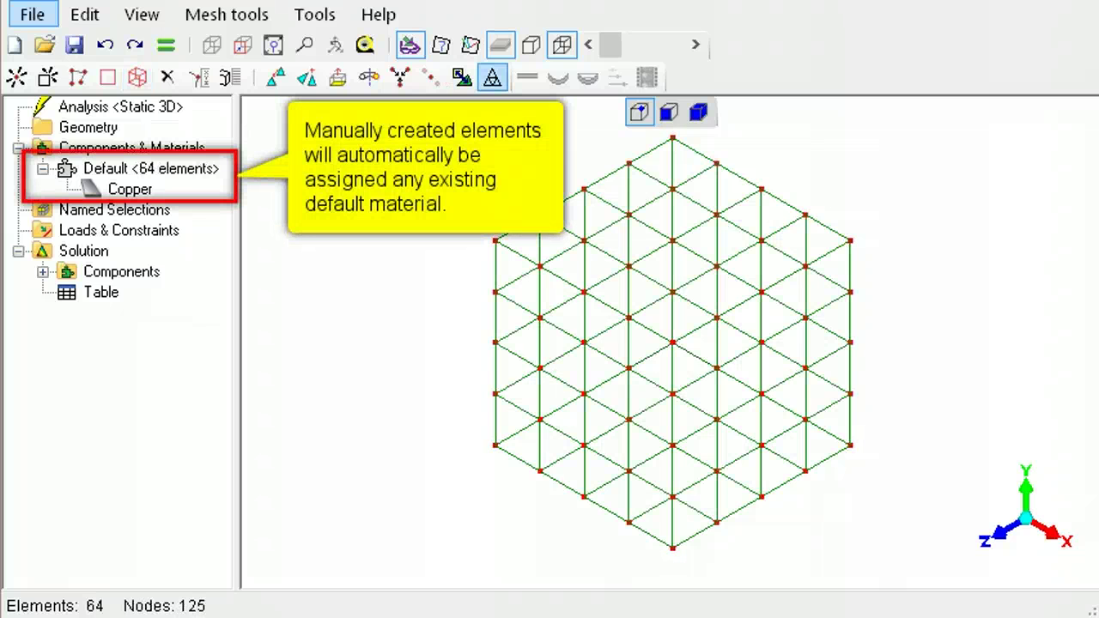
pyautogui.click(492, 77)
pyautogui.click(120, 106)
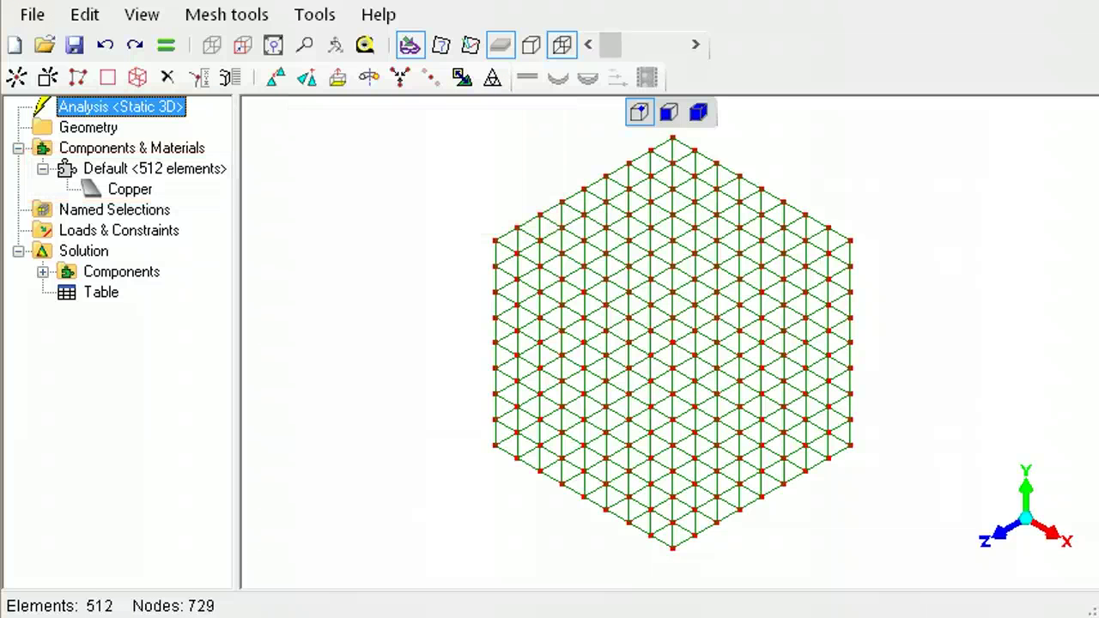
# Give the Default component a new isotropic material with Young's modulus 70E09
pyautogui.click(214, 176)
pyautogui.rightClick(214, 175)
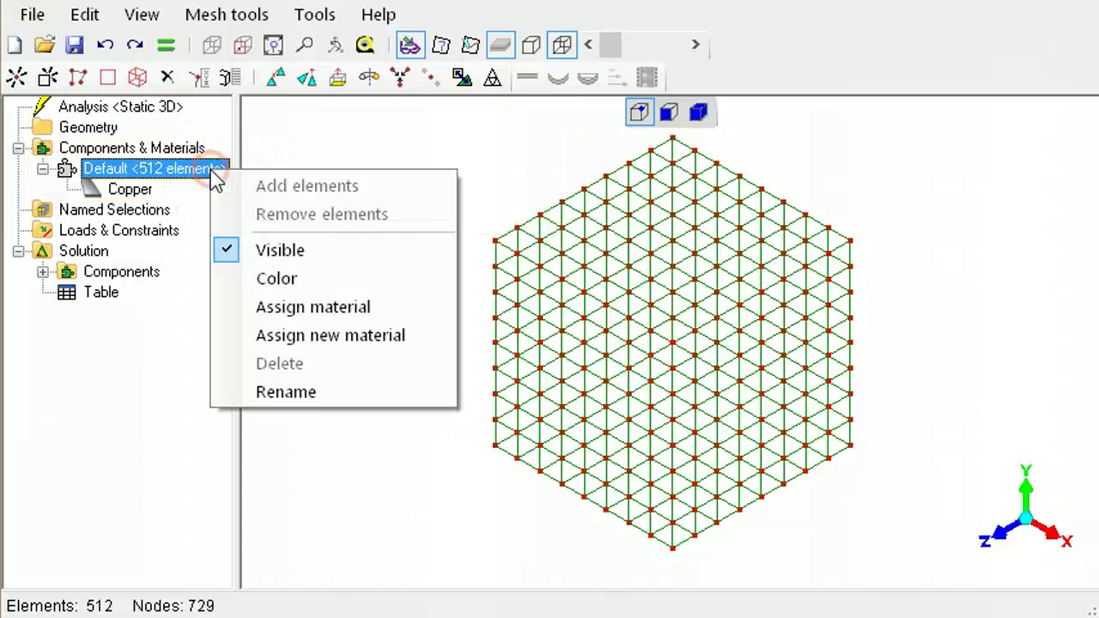
pyautogui.click(312, 331)
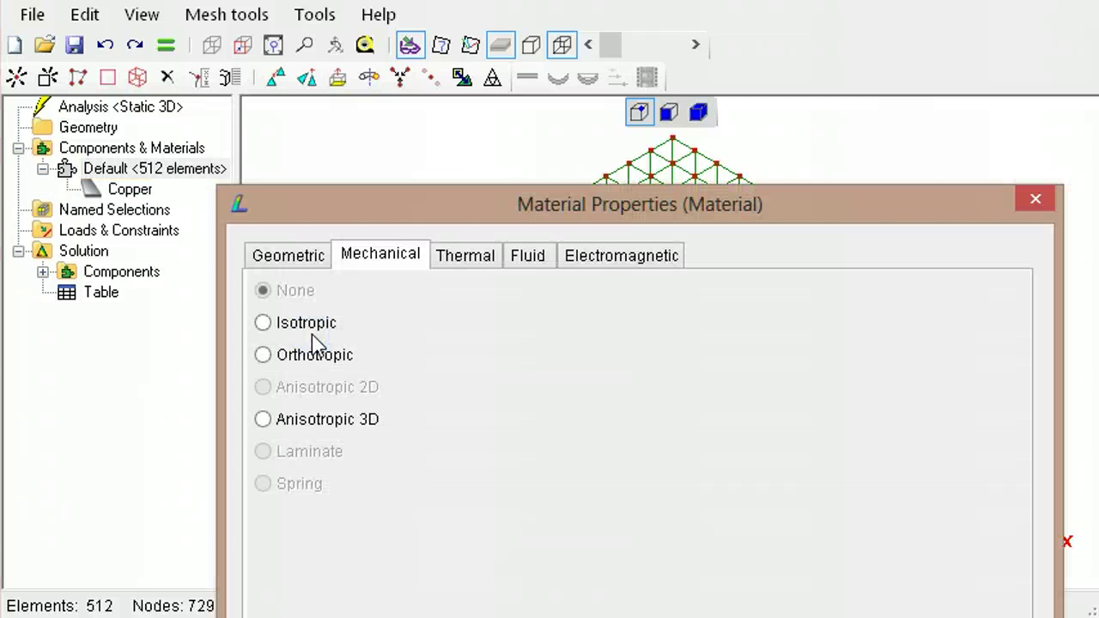
pyautogui.click(312, 329)
pyautogui.click(843, 312)
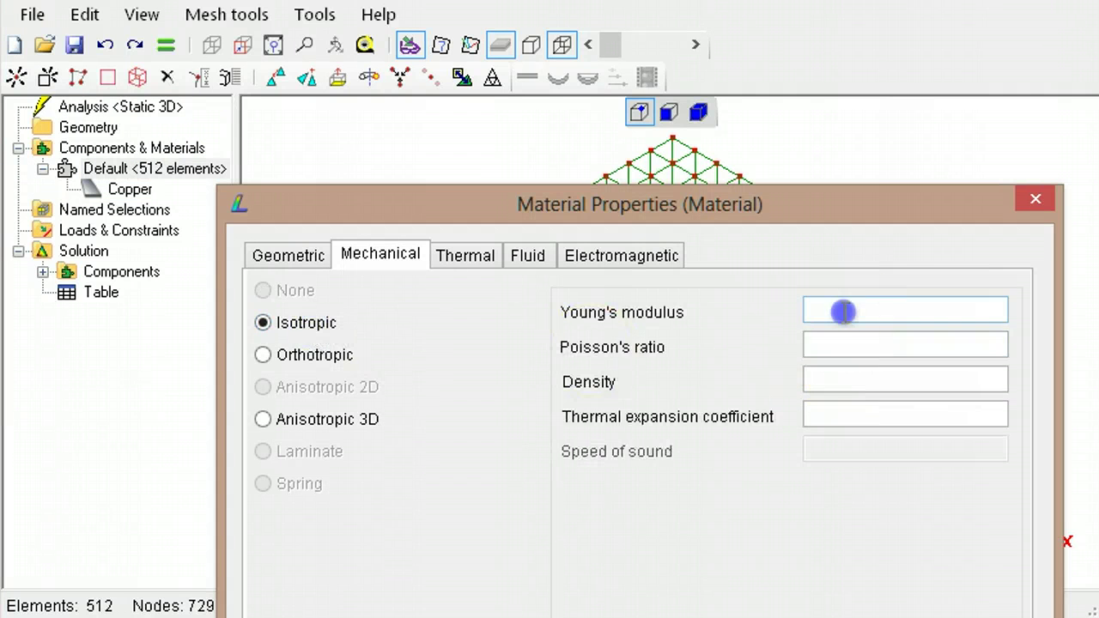
pyautogui.write('70E')
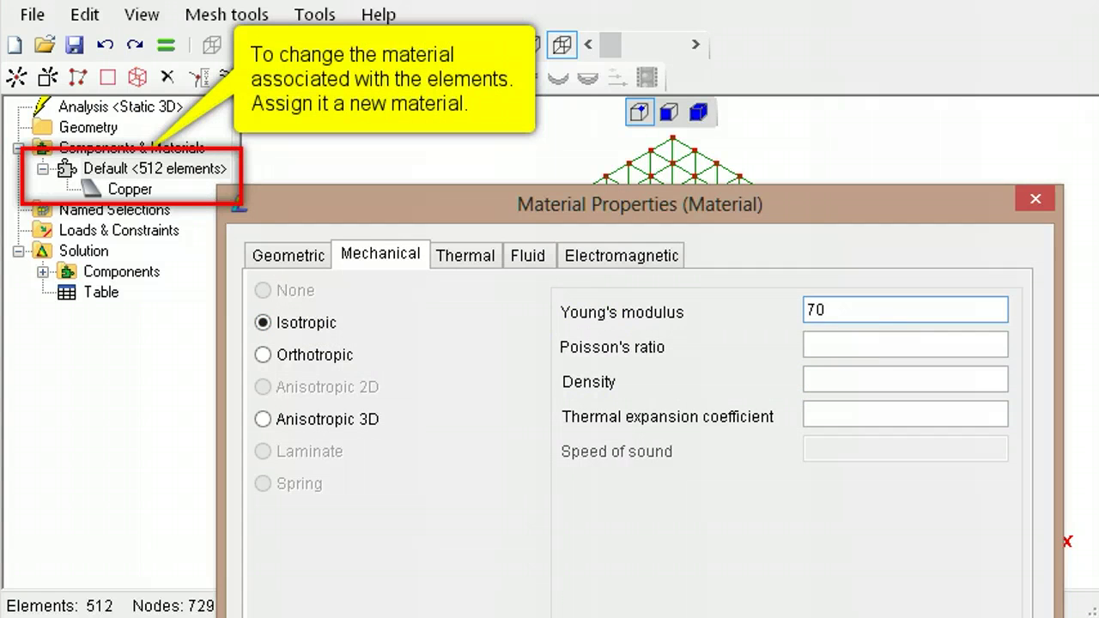
pyautogui.write('09')
pyautogui.press('Return')
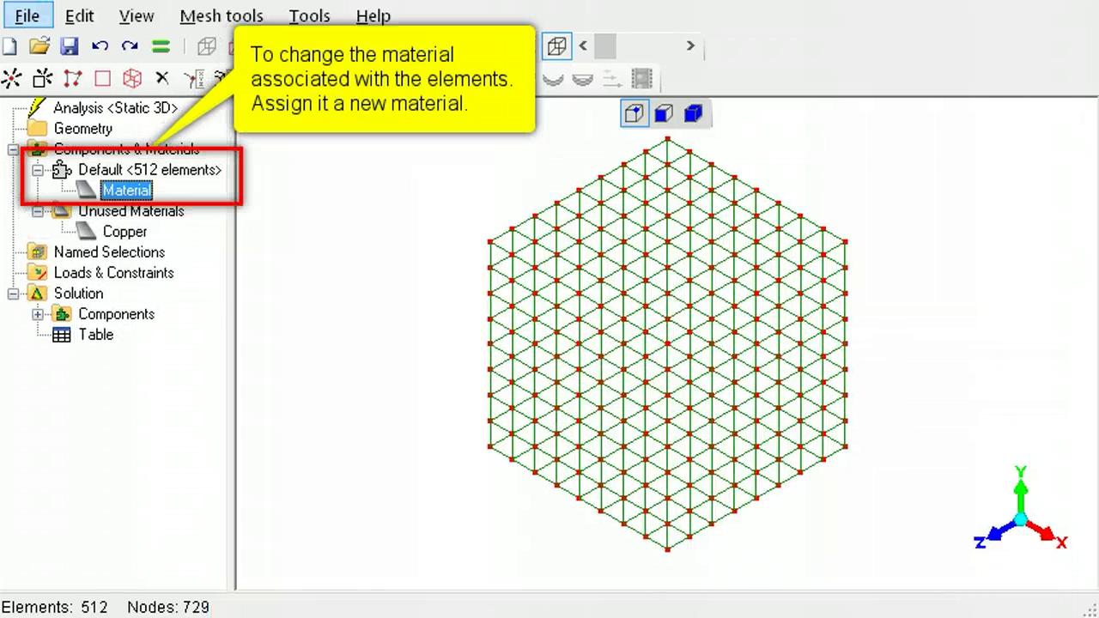
# Rename the new material to Aluminum
pyautogui.rightClick(142, 191)
pyautogui.click(218, 260)
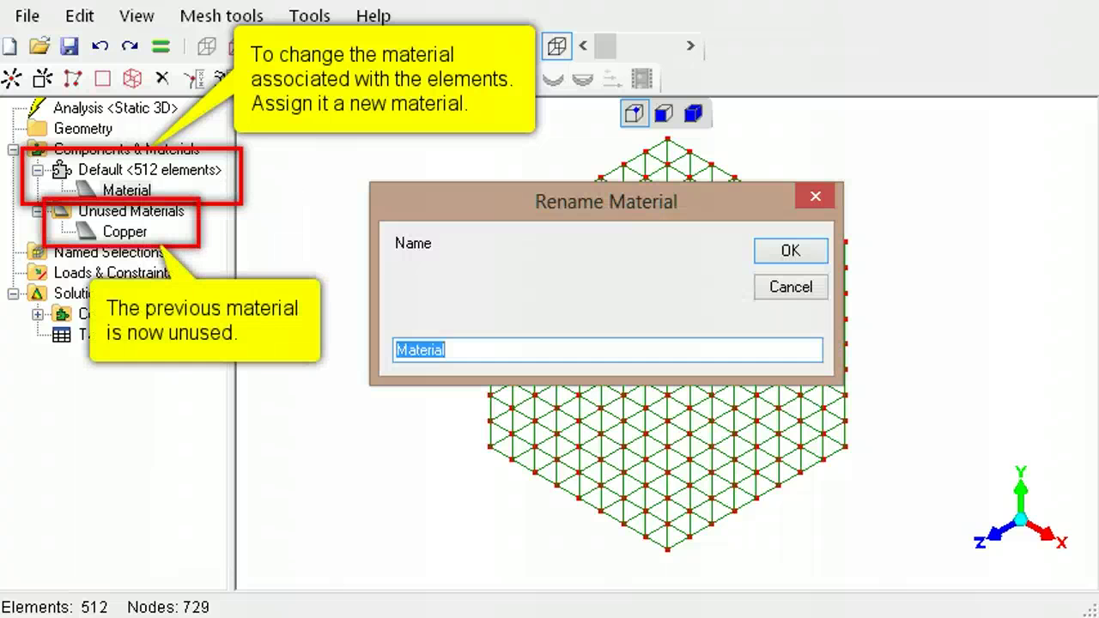
pyautogui.write('Aluminu')
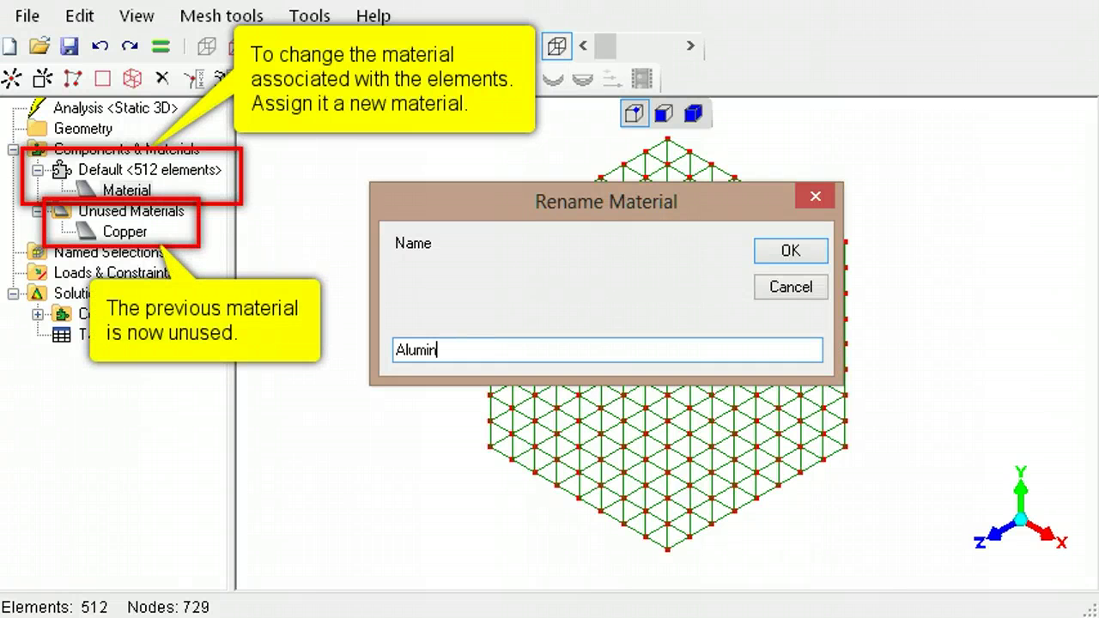
pyautogui.write('m')
pyautogui.press('Return')
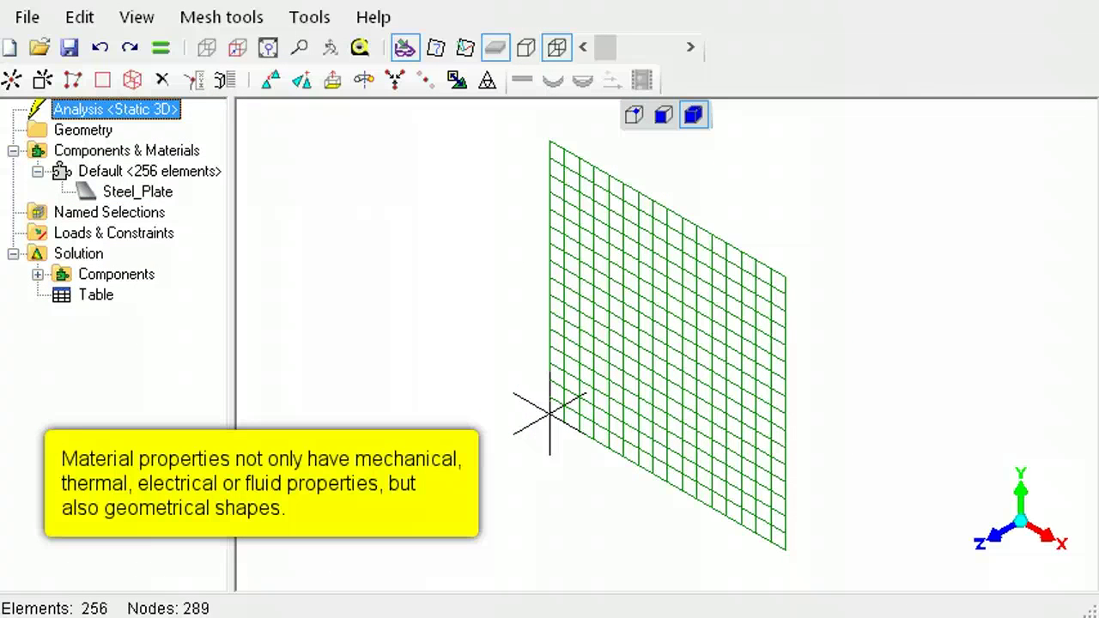
# Turn on element surfaces so the plate and steel beam render as shaded solids
pyautogui.click(528, 52)
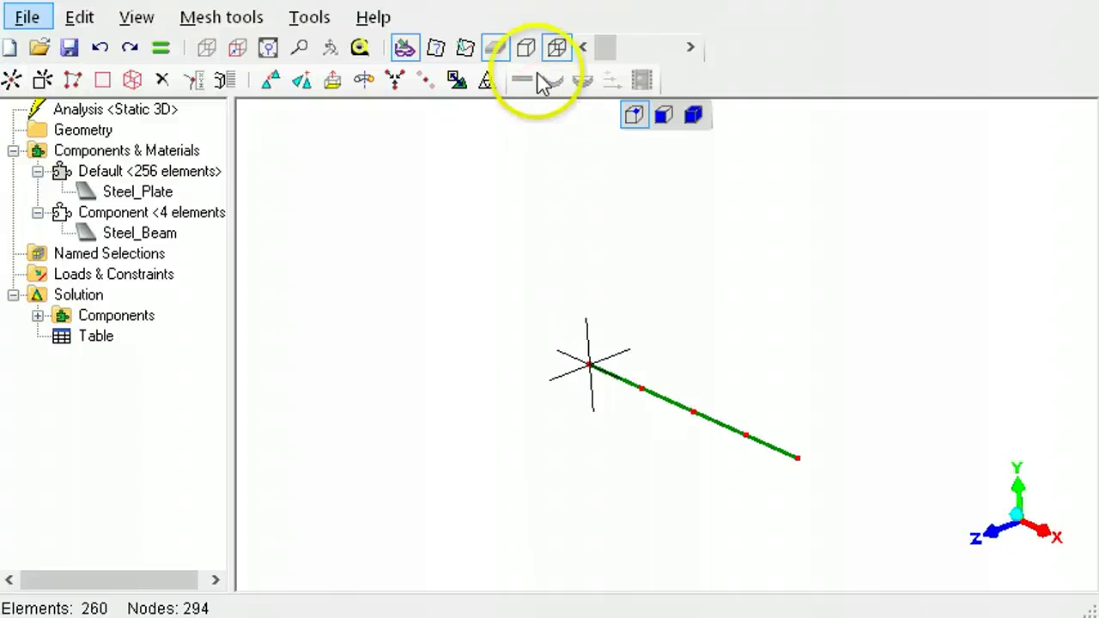
pyautogui.click(527, 49)
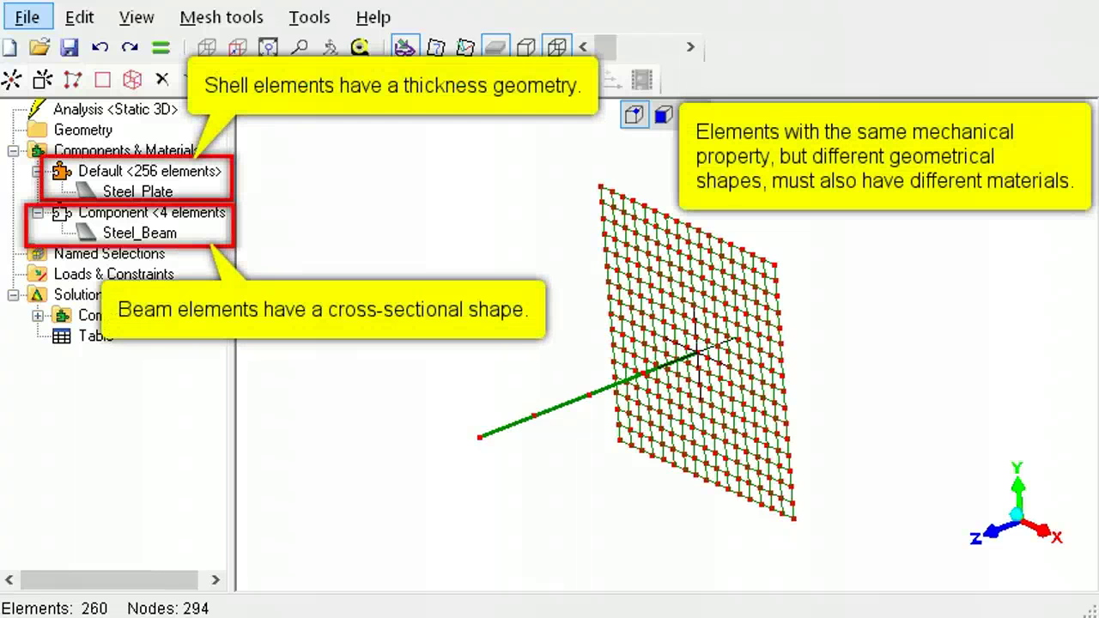
# Toggle the element surface display of the plate and beam model
pyautogui.click(526, 46)
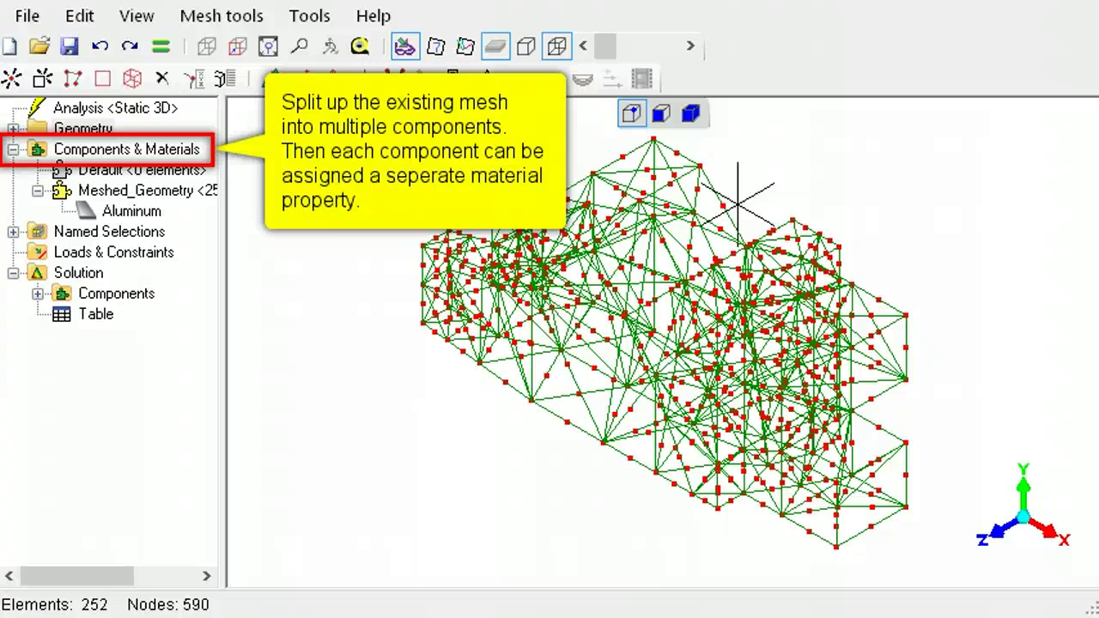
# In the front Z view, box-select the left nodes and split them into a new component
pyautogui.click(1003, 545)
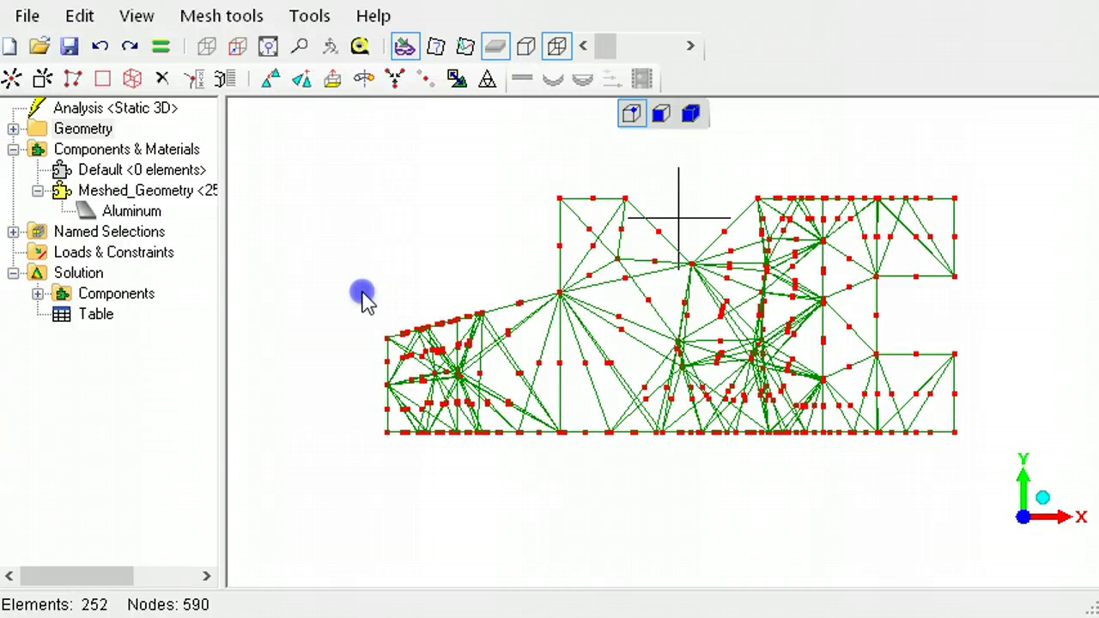
pyautogui.moveTo(363, 296); pyautogui.dragTo(572, 481)
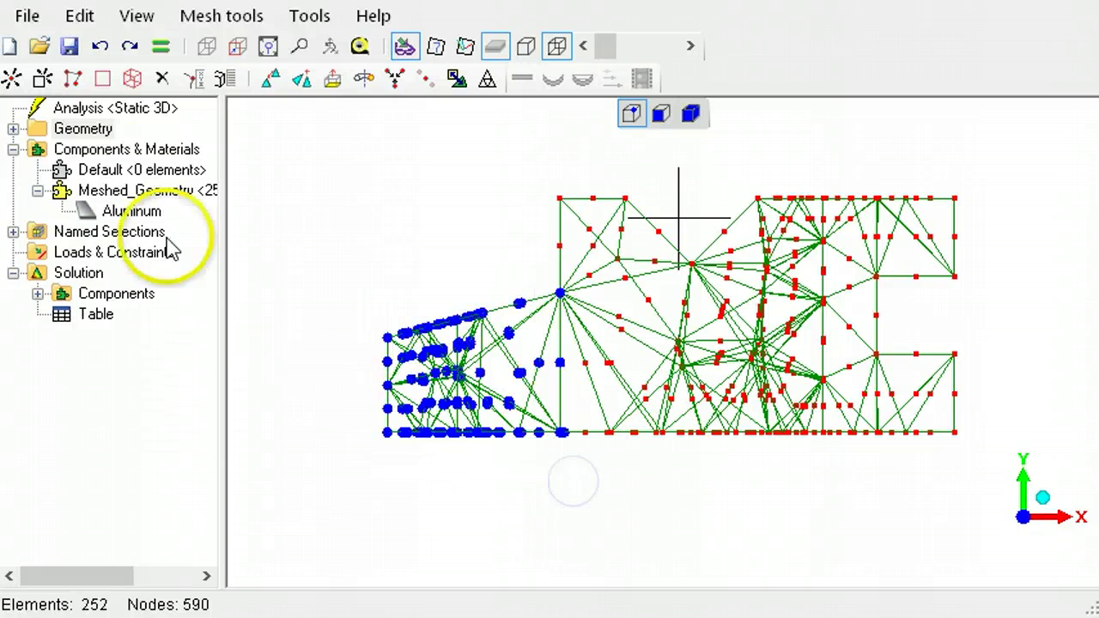
pyautogui.rightClick(133, 152)
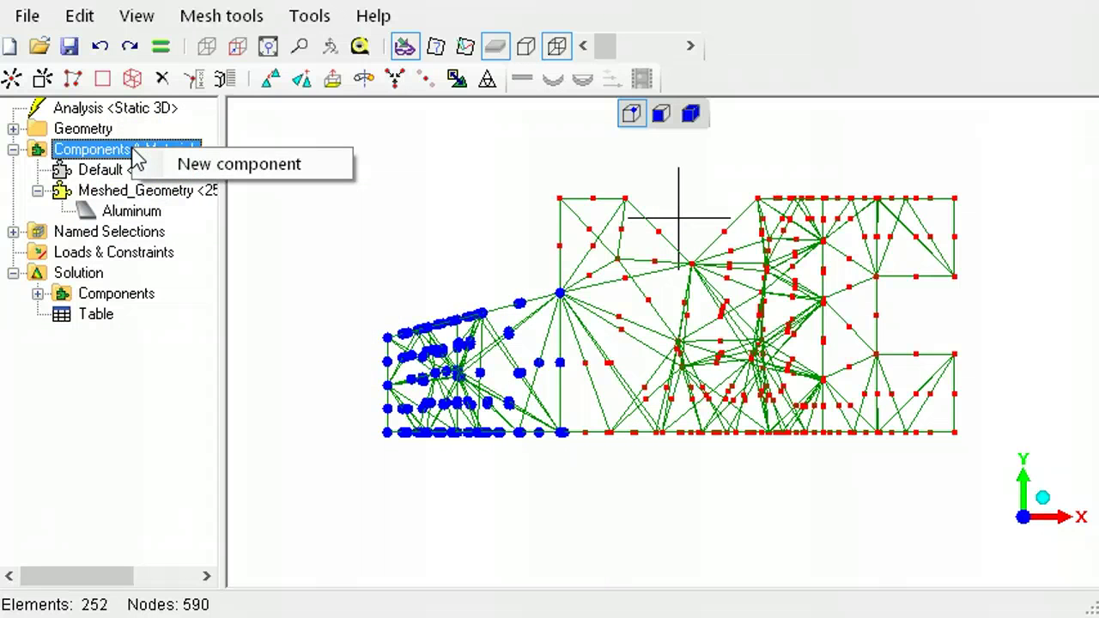
pyautogui.click(191, 166)
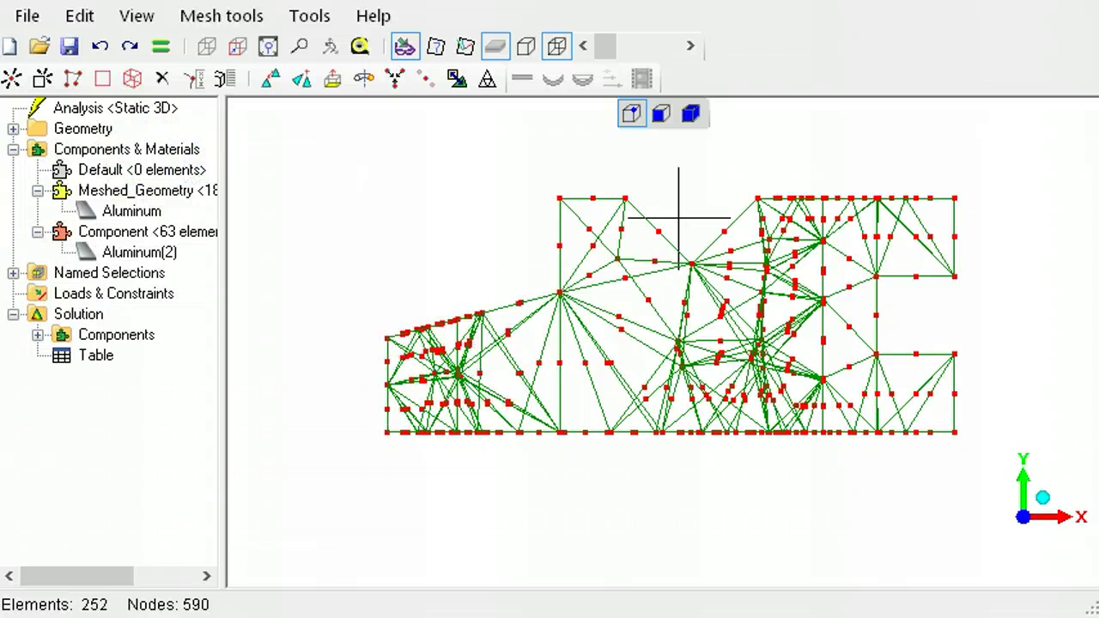
pyautogui.rightClick(153, 254)
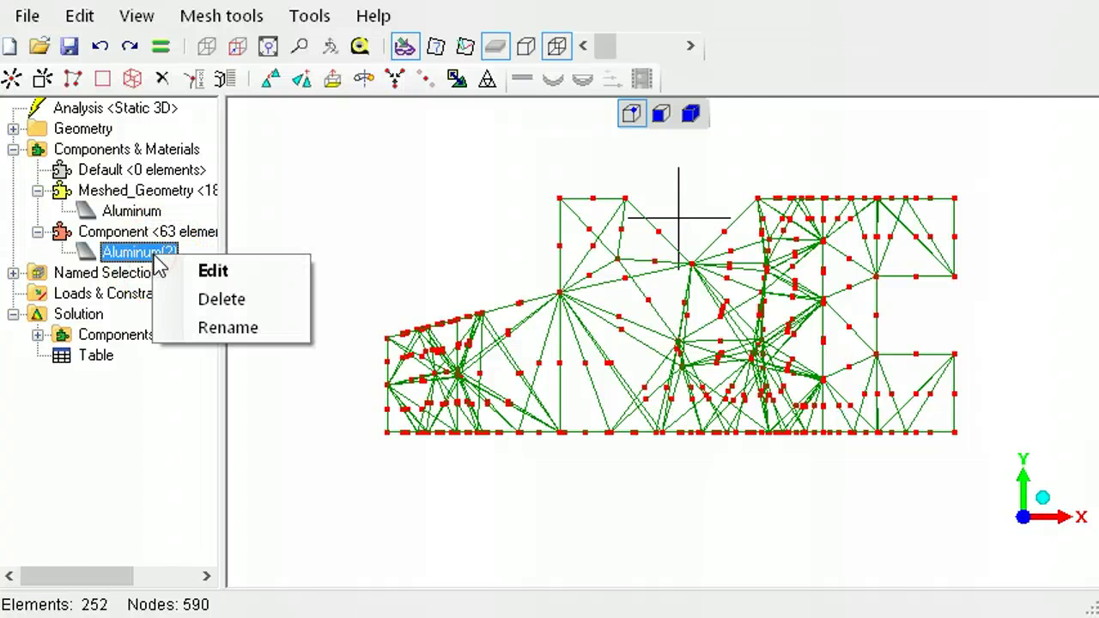
pyautogui.click(211, 270)
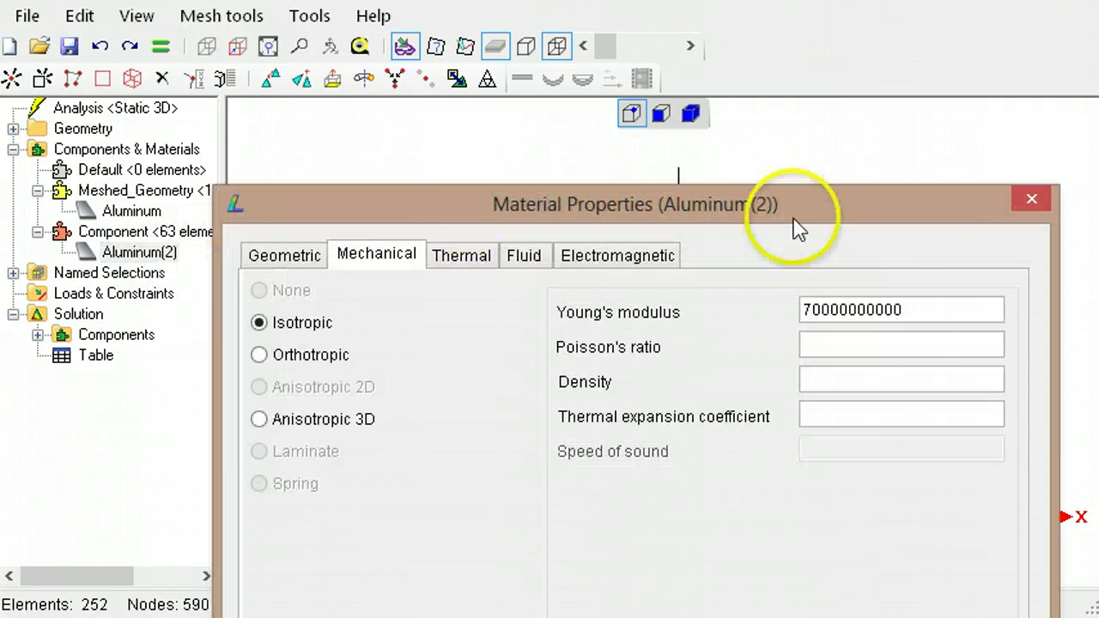
pyautogui.moveTo(910, 310); pyautogui.dragTo(766, 315)
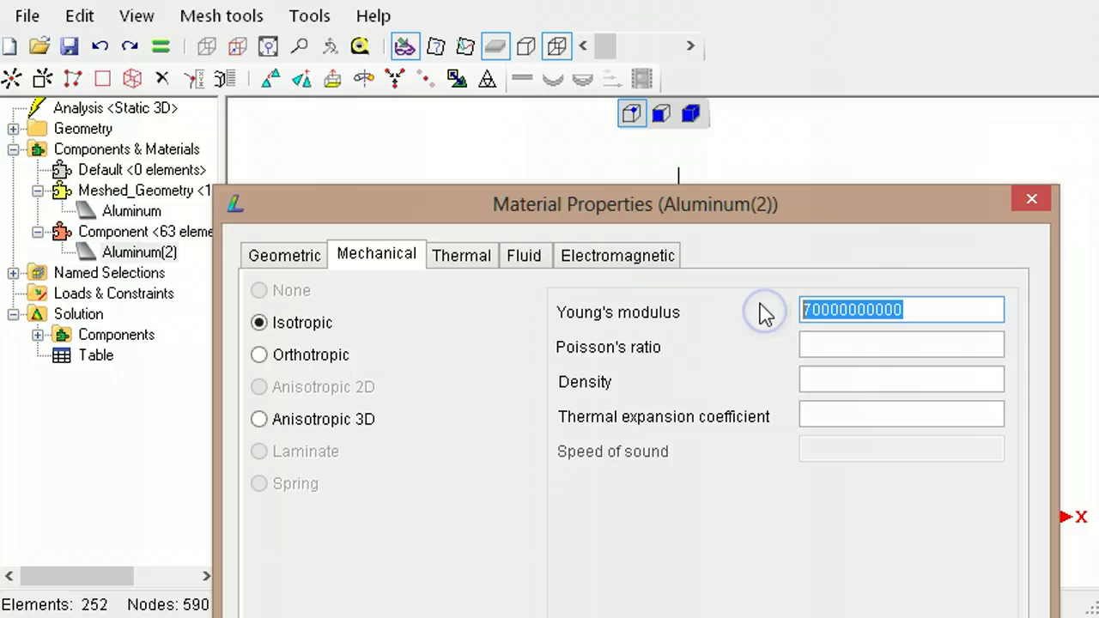
pyautogui.write('120')
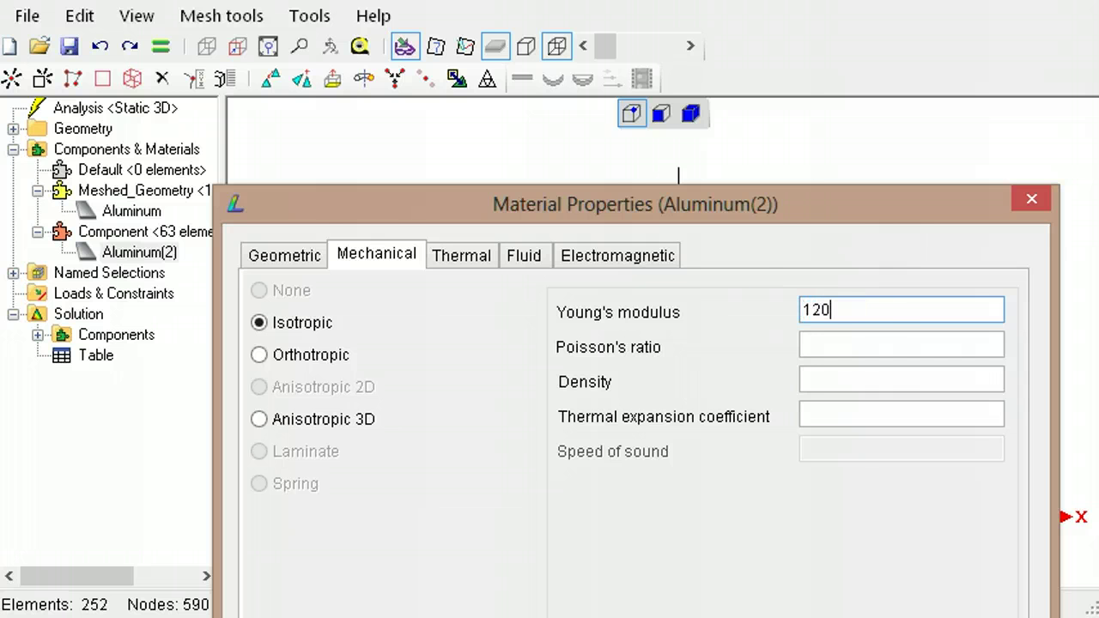
pyautogui.write('E09')
pyautogui.press('Return')
pyautogui.press('alt')
pyautogui.click(172, 254)
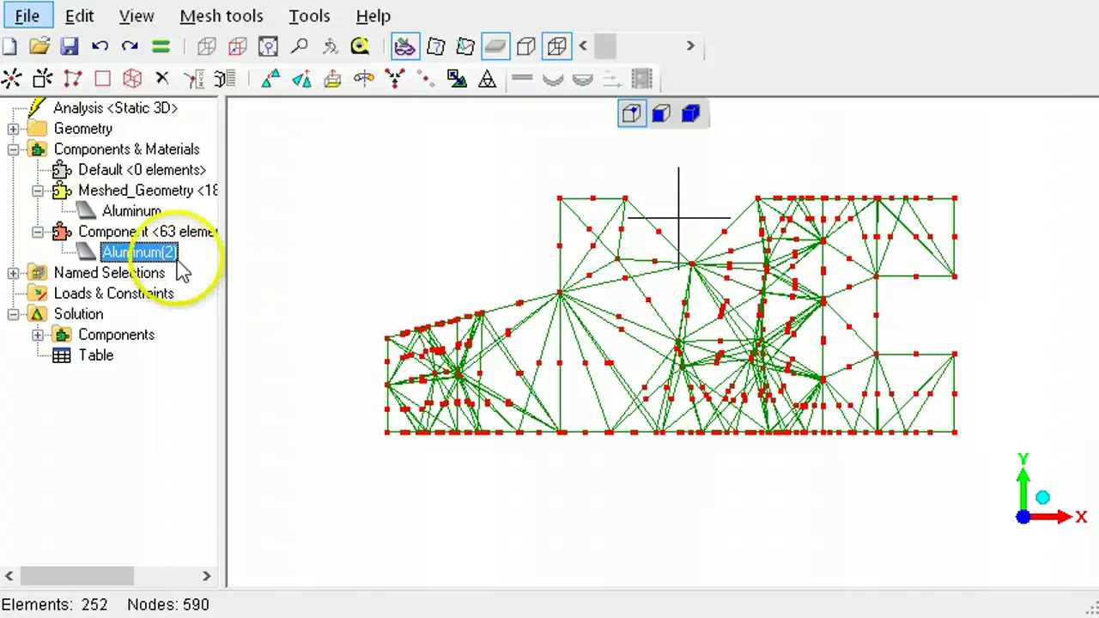
# Rename Aluminum(2) to Copper so the 63-element Component uses Copper
pyautogui.rightClick(172, 253)
pyautogui.click(247, 324)
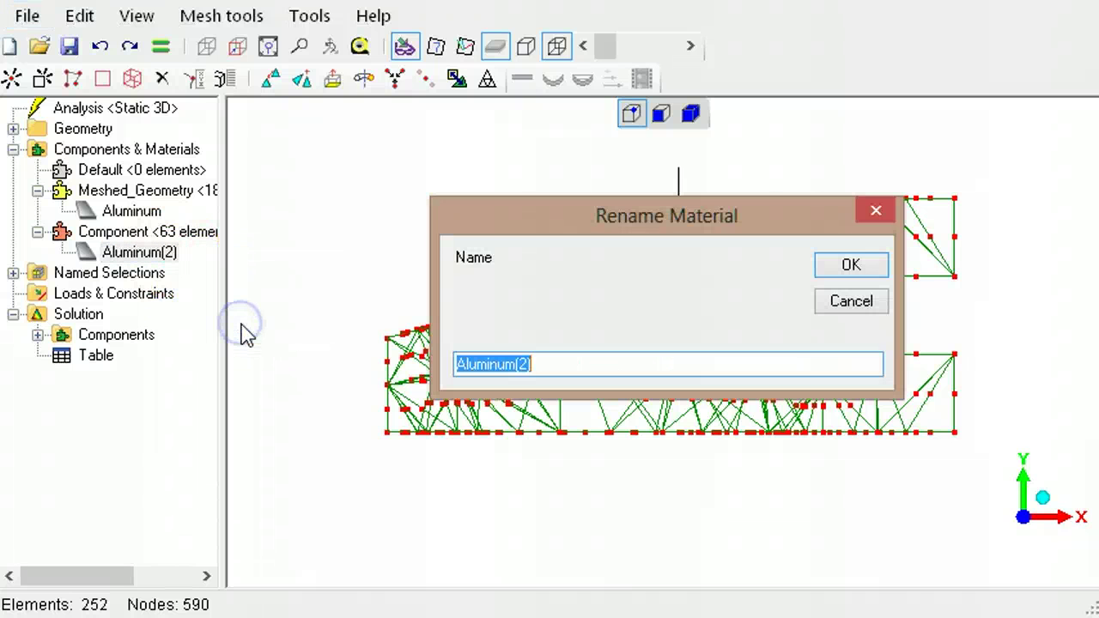
pyautogui.write('Copper')
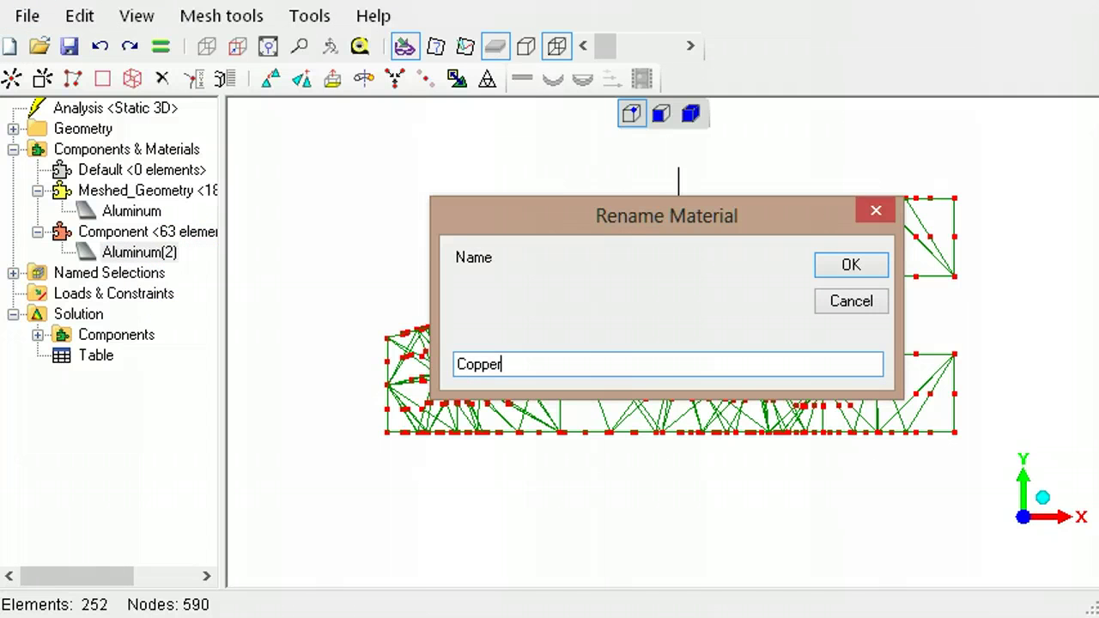
pyautogui.press('Return')
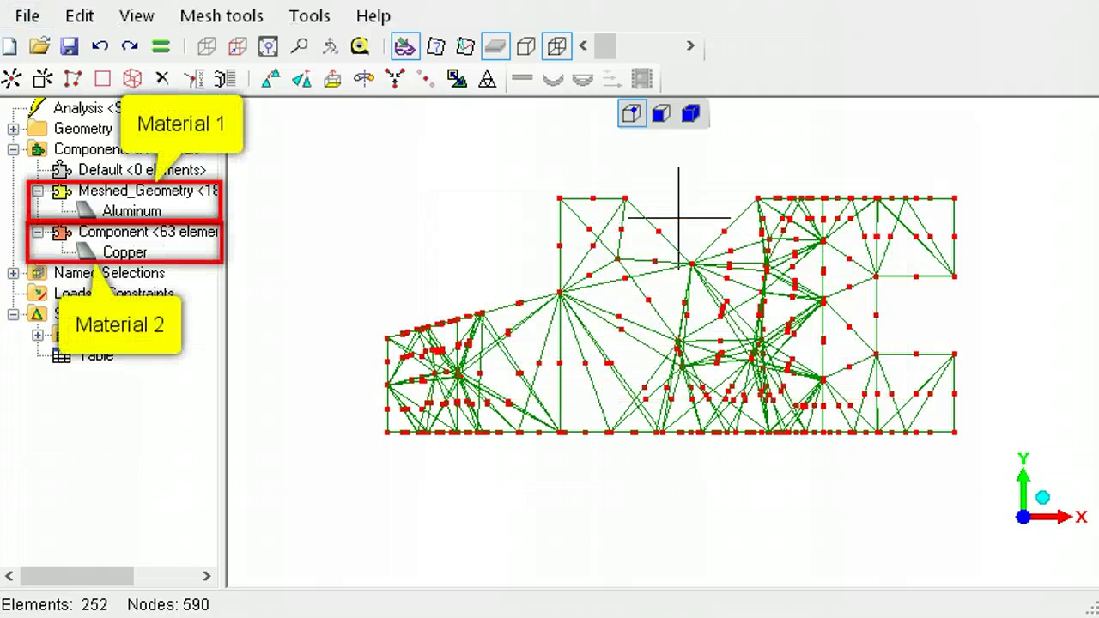
# Show the mesh's two components as filled coloured element surfaces
pyautogui.click(526, 45)
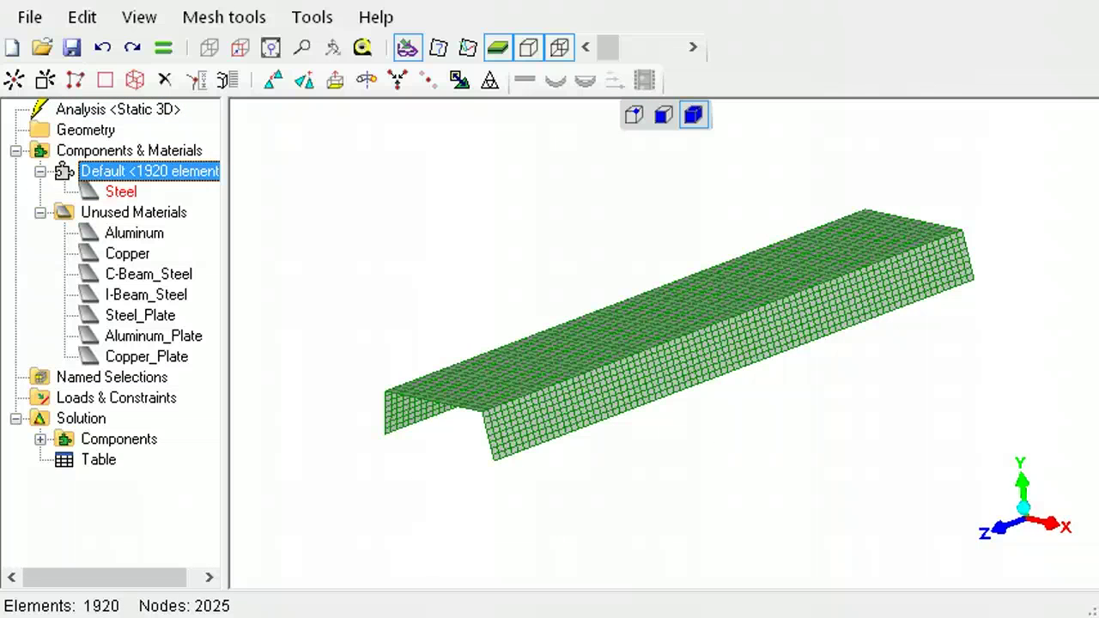
# Assign Aluminum_Plate to the Default component, replacing Steel
pyautogui.rightClick(180, 175)
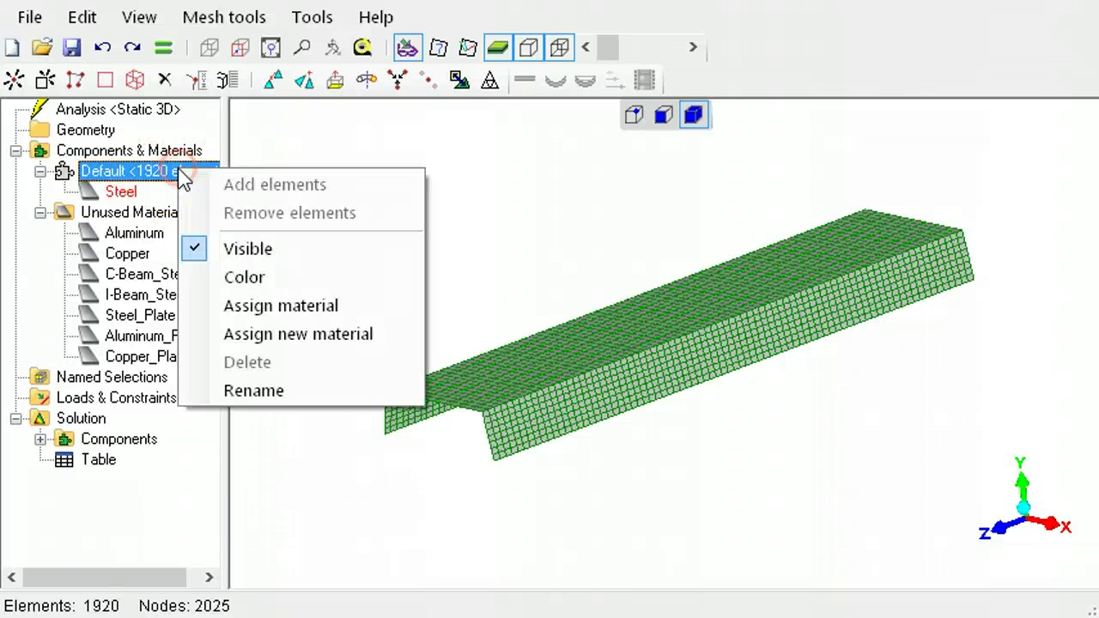
pyautogui.click(279, 309)
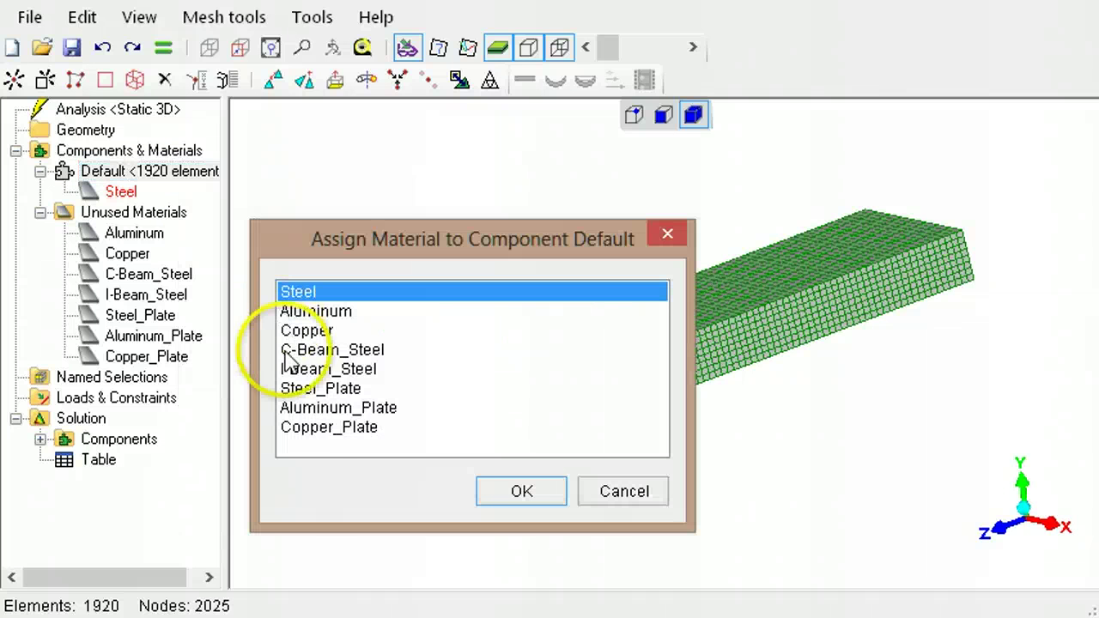
pyautogui.click(314, 411)
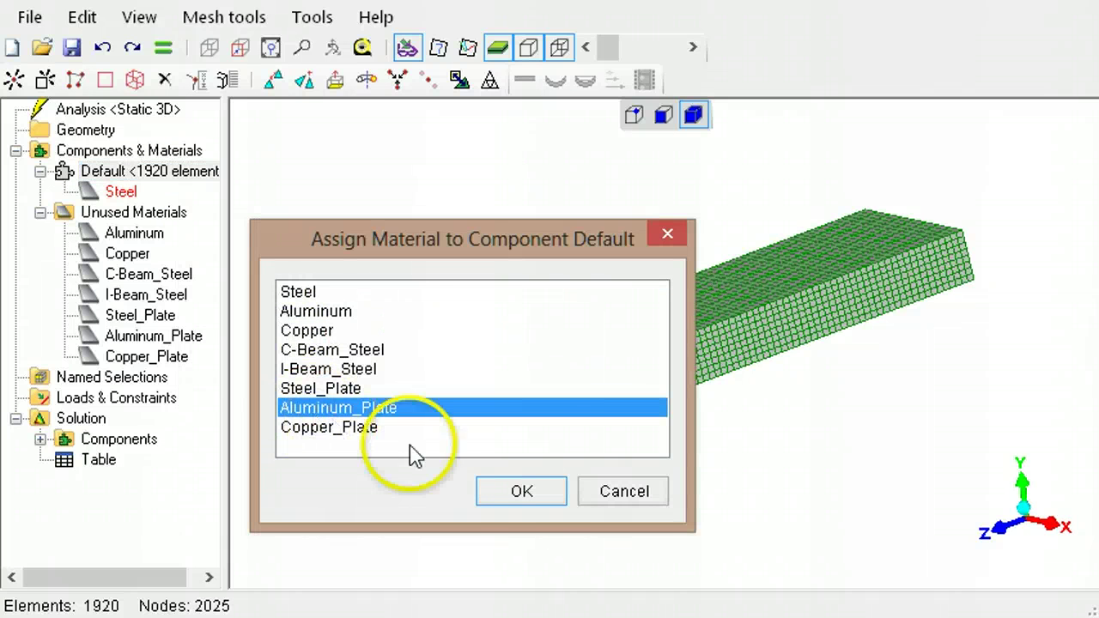
pyautogui.click(521, 493)
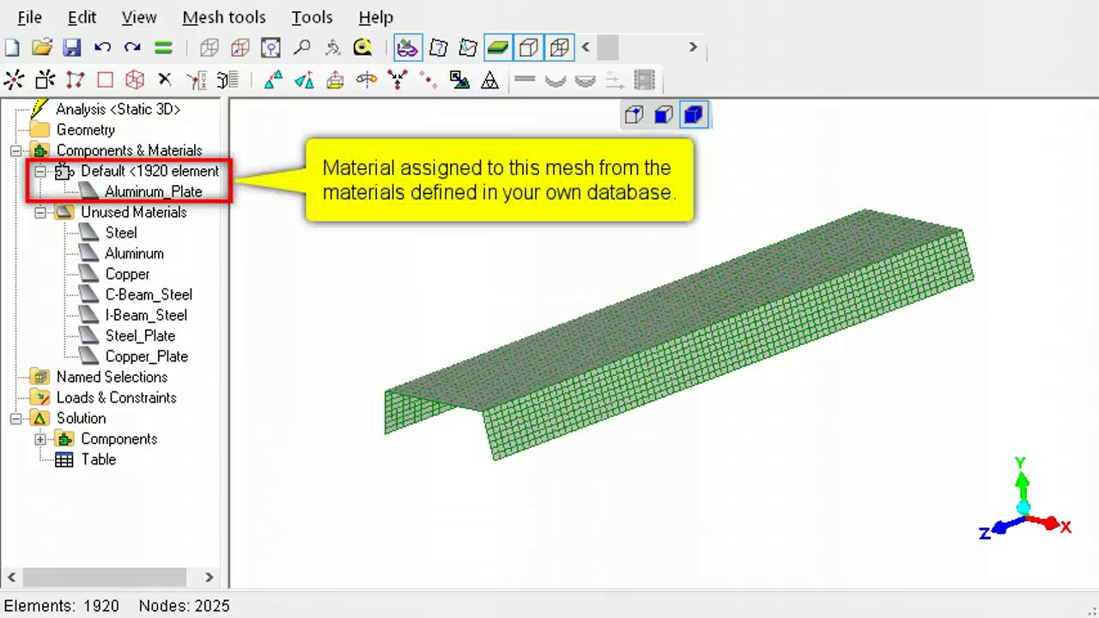